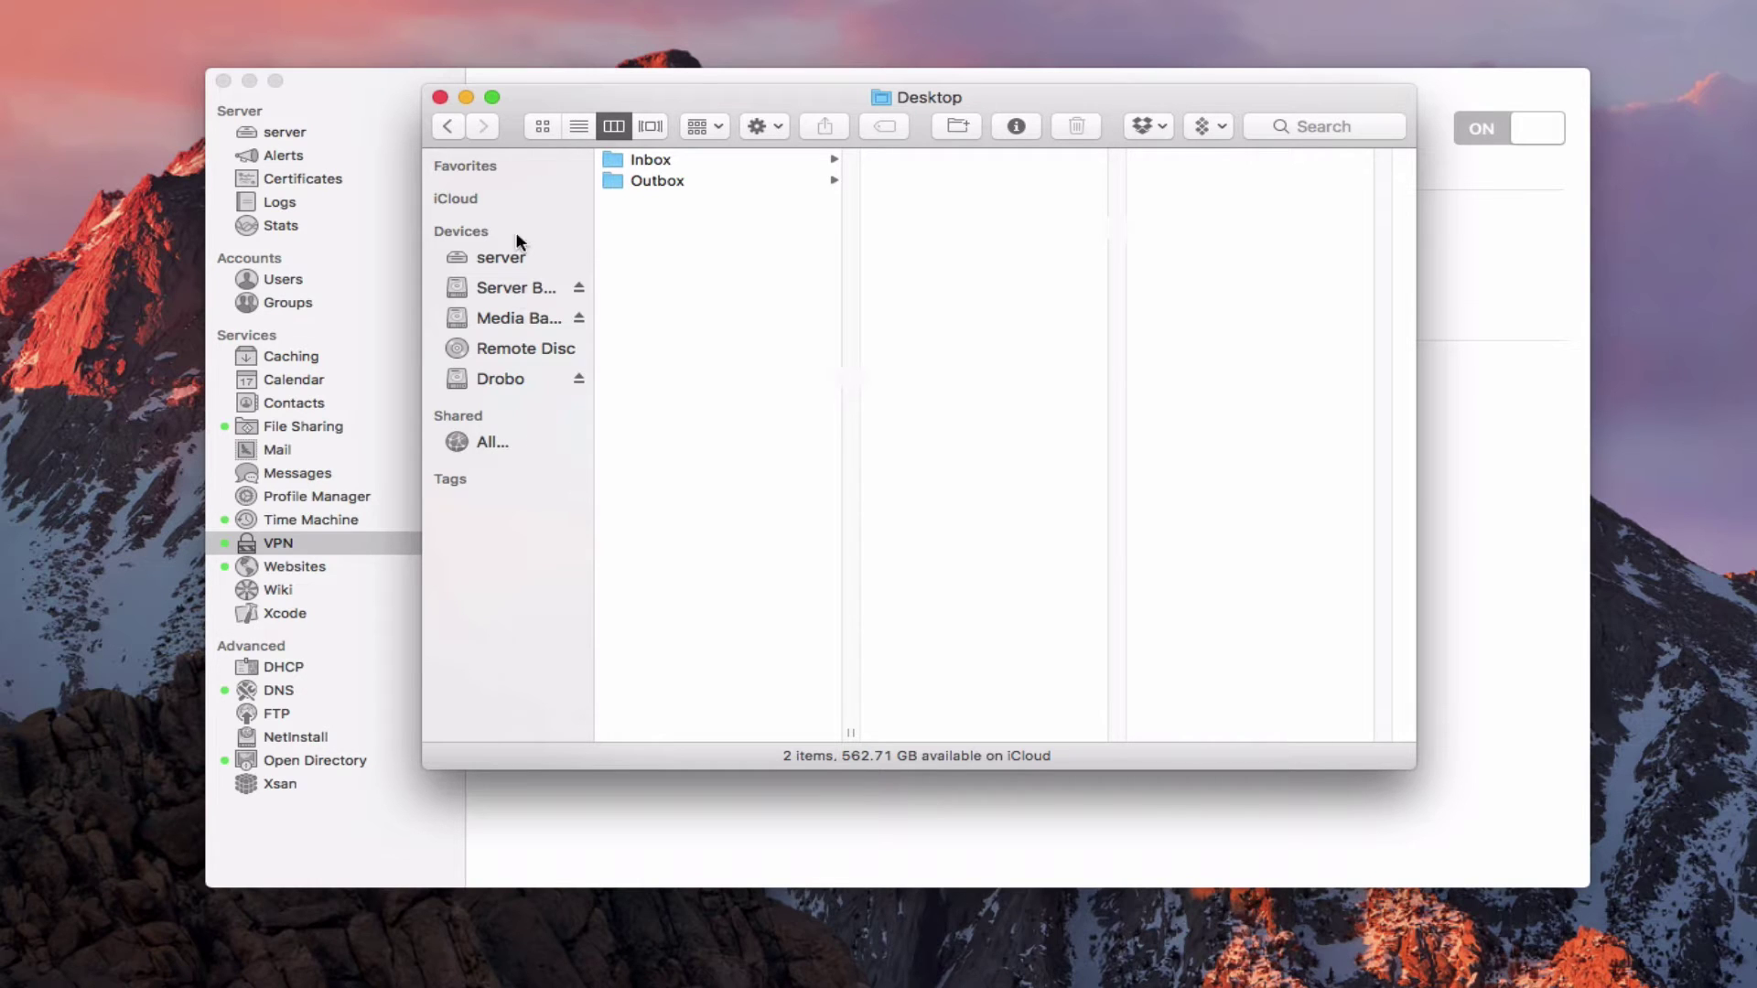
- Minimize the Finder window to bring the VPN settings back into view
{"action": "left_click", "coordinate": [466, 97]}
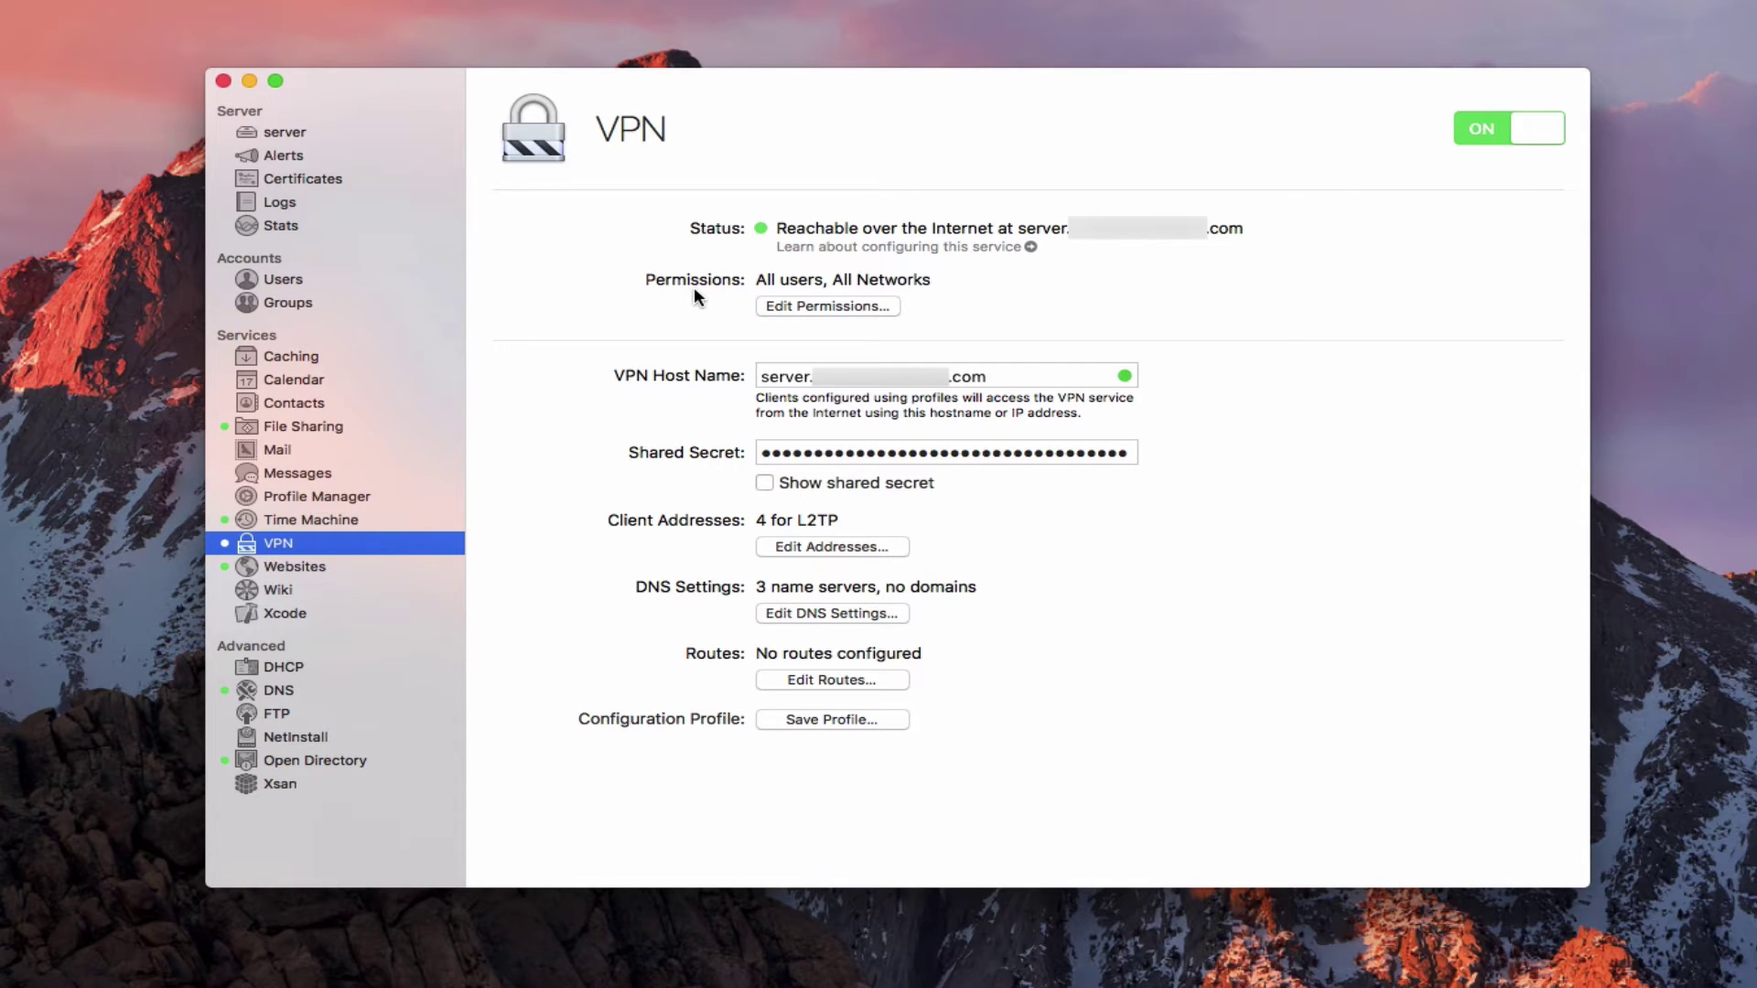
- Check that VPN access stays at All users on All Networks, then cancel the permissions sheet unchanged
{"action": "left_click", "coordinate": [831, 305]}
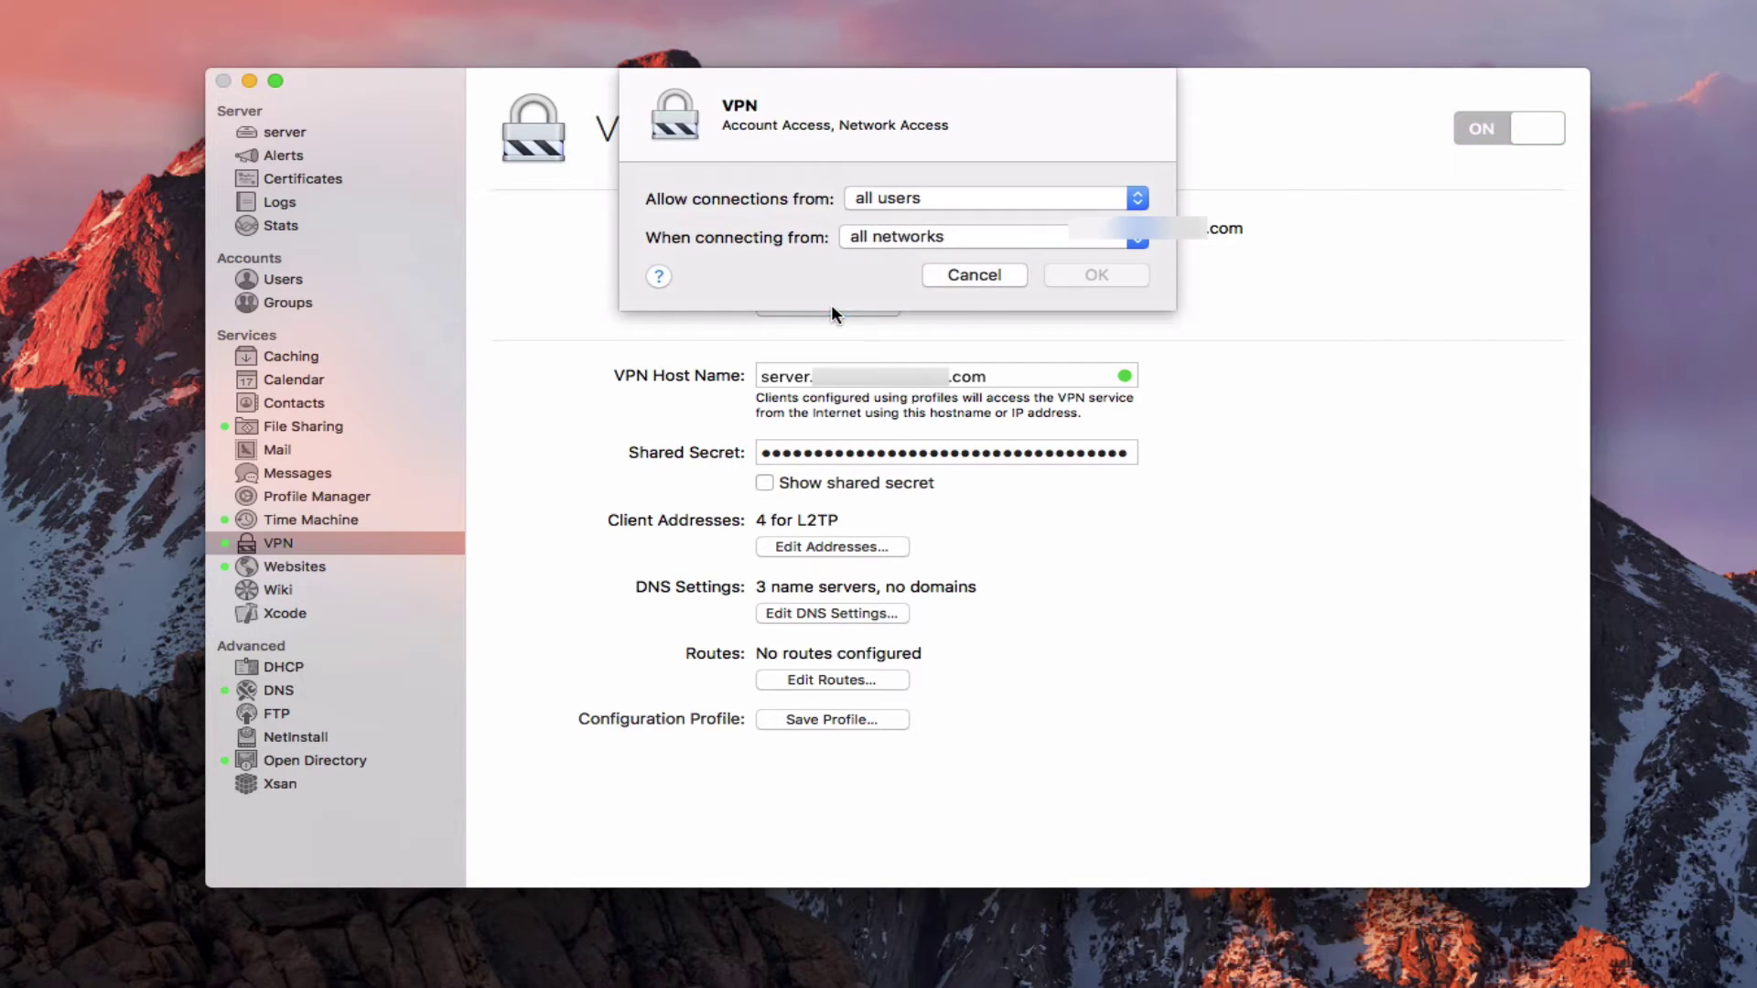
{"action": "left_click", "coordinate": [1134, 202]}
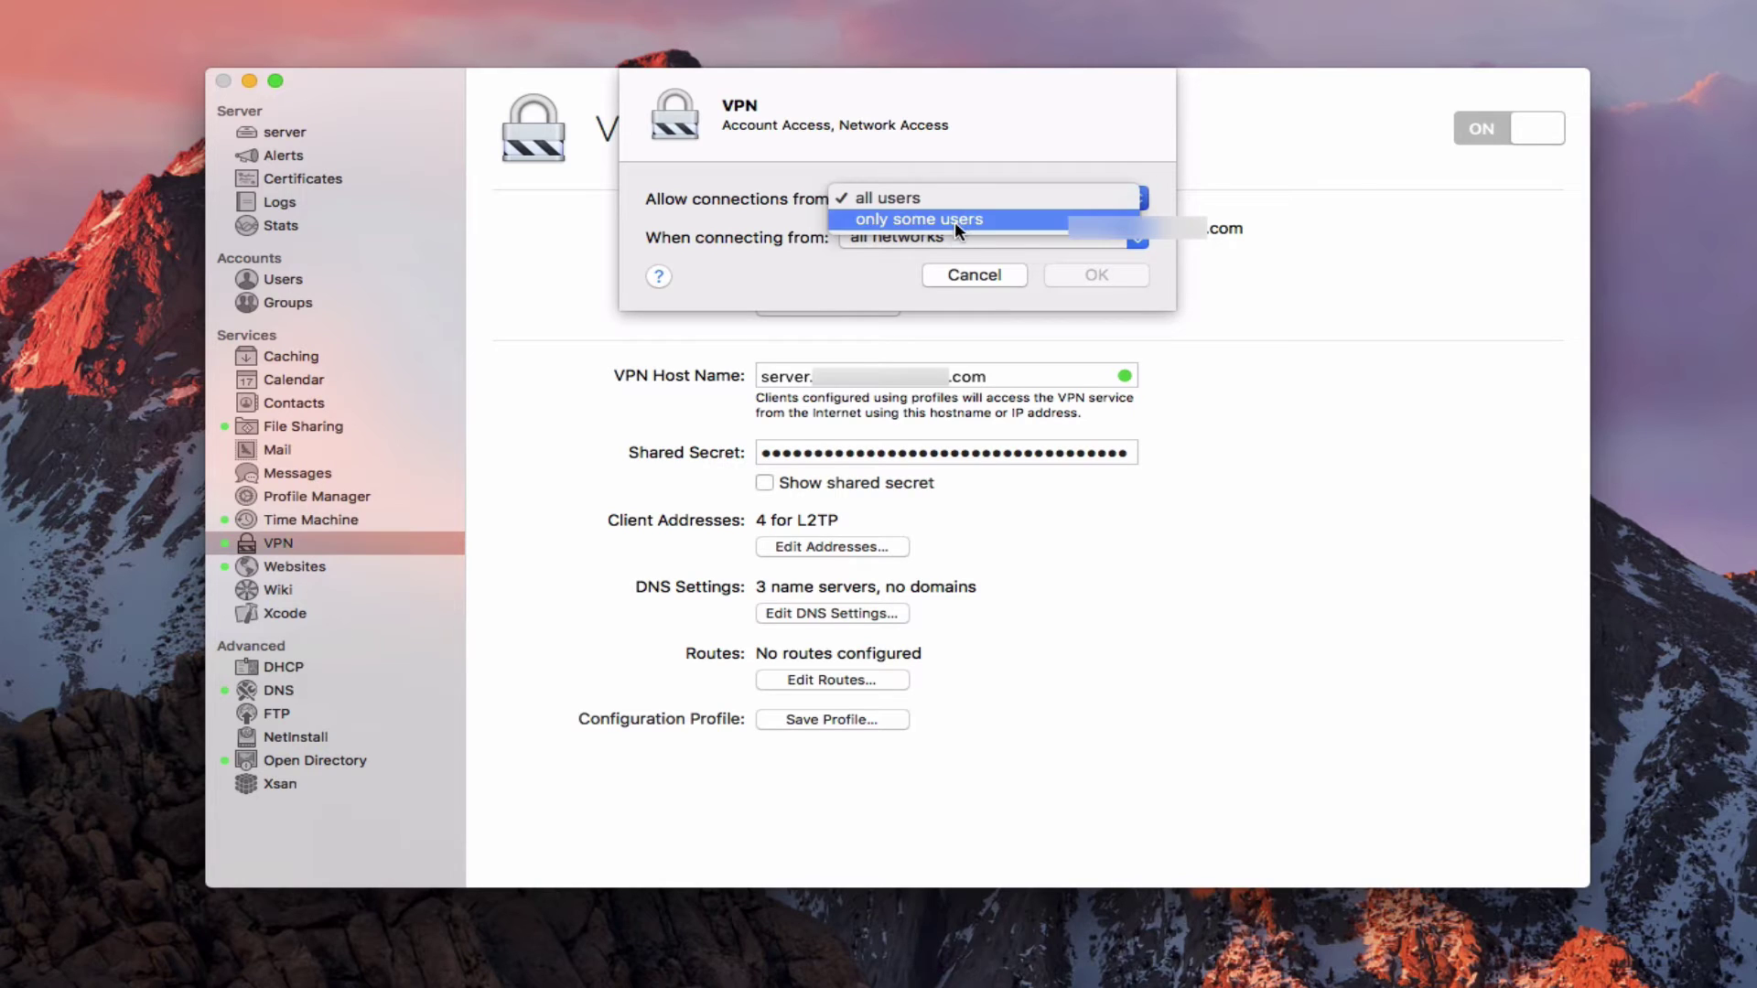
{"action": "left_click", "coordinate": [1012, 143]}
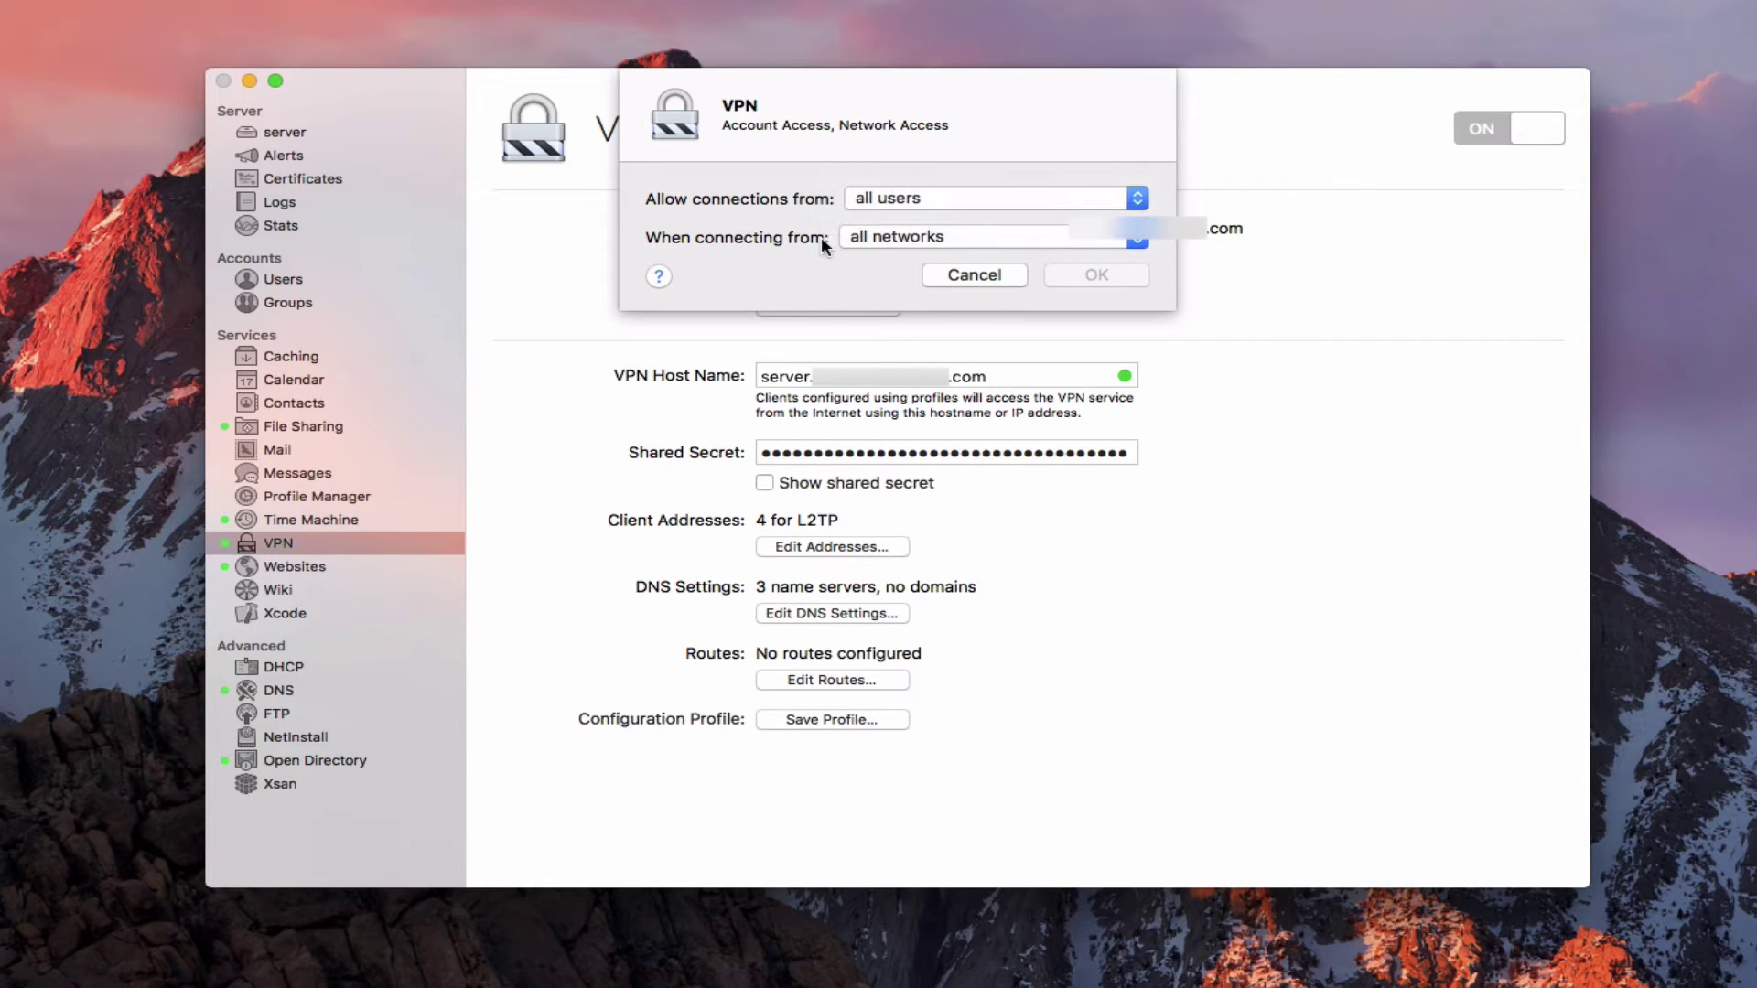
{"action": "left_click", "coordinate": [1137, 238]}
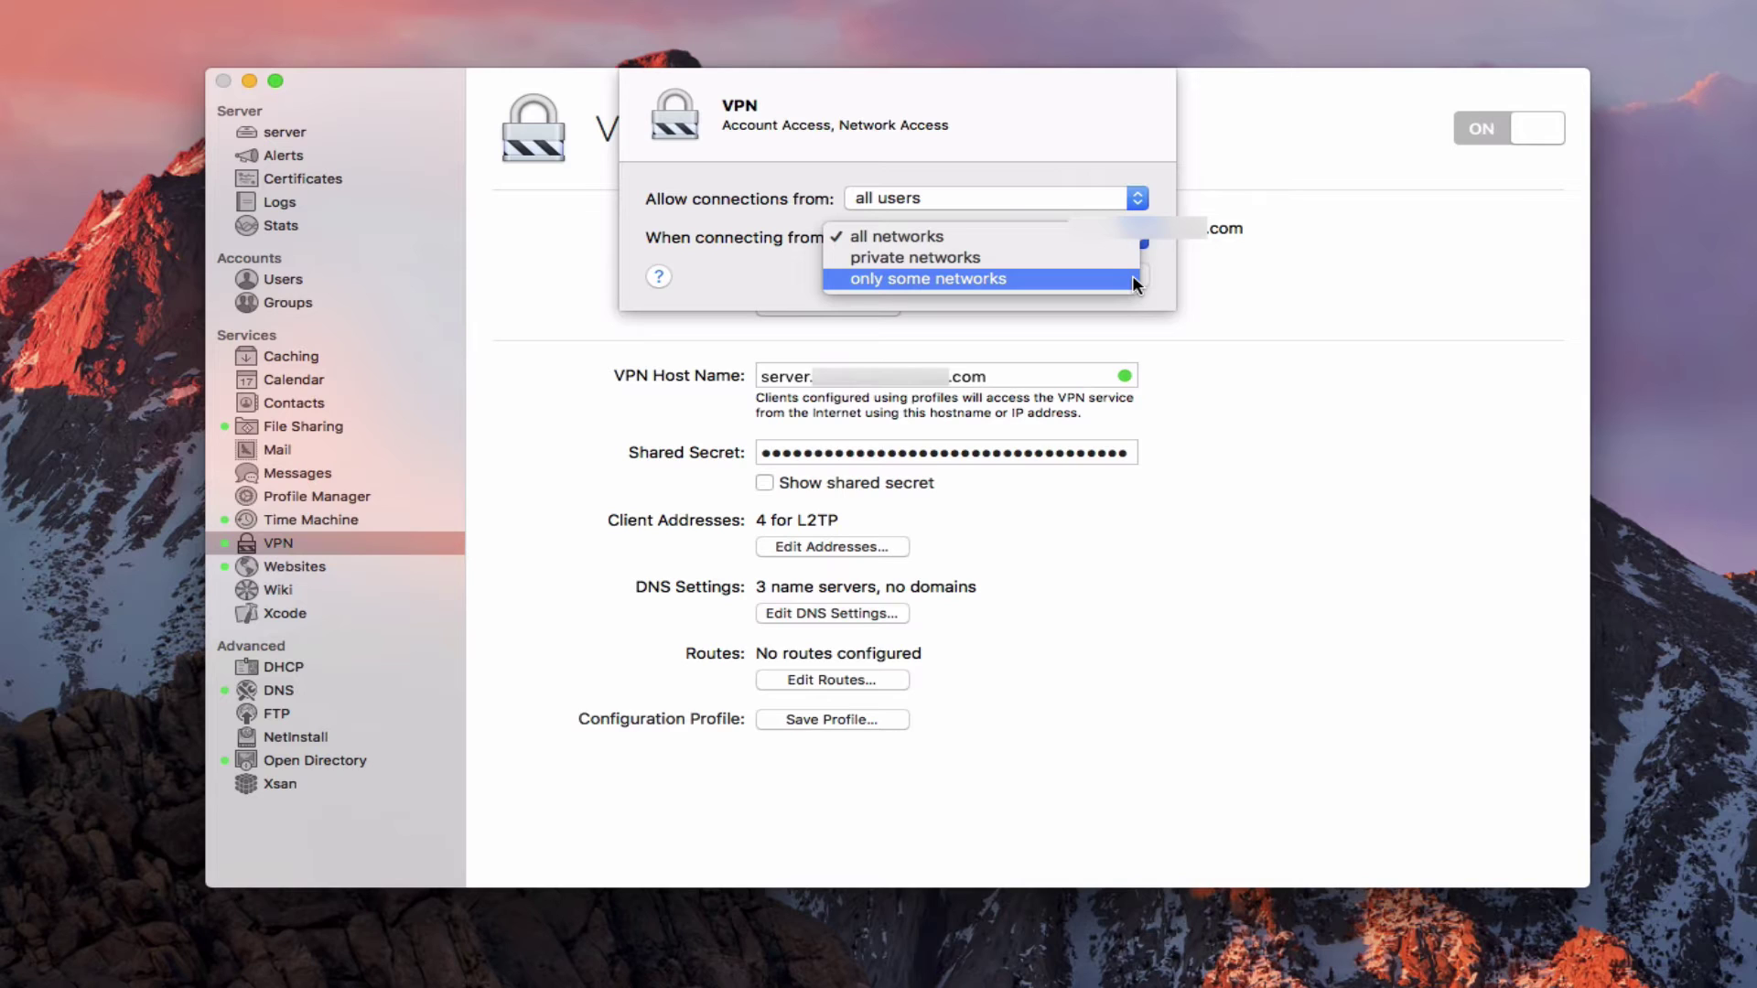
{"action": "left_click", "coordinate": [1102, 131]}
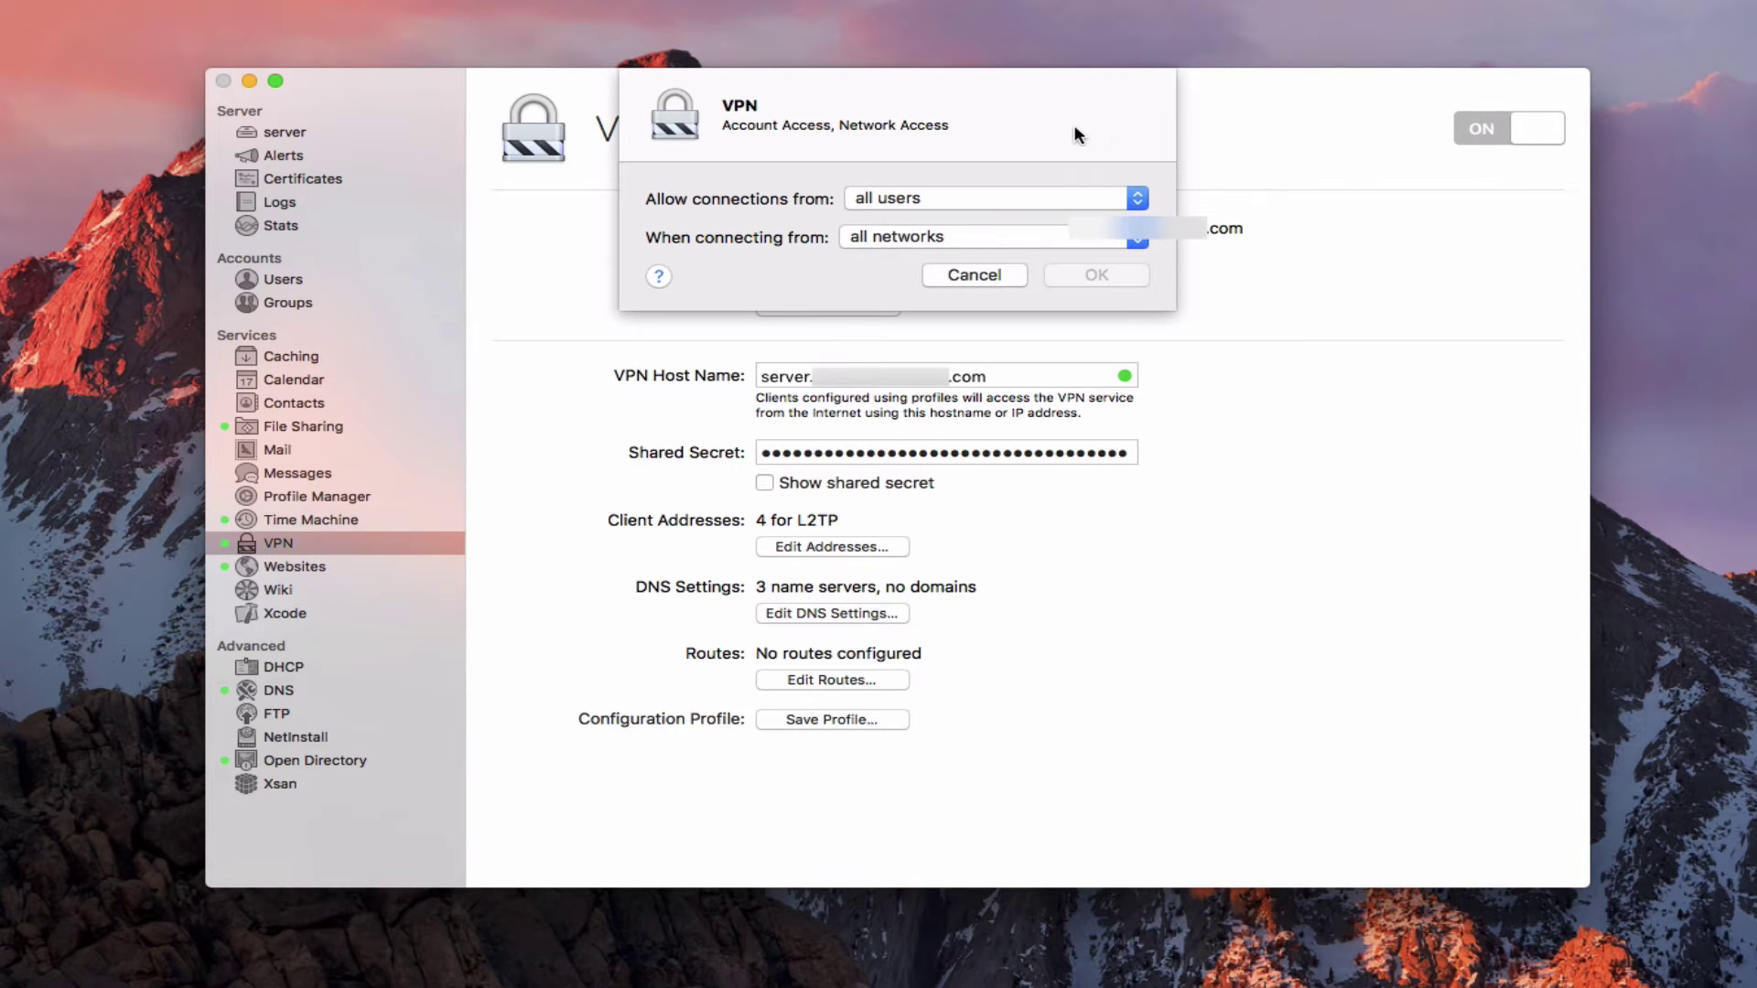
{"action": "left_click", "coordinate": [961, 275]}
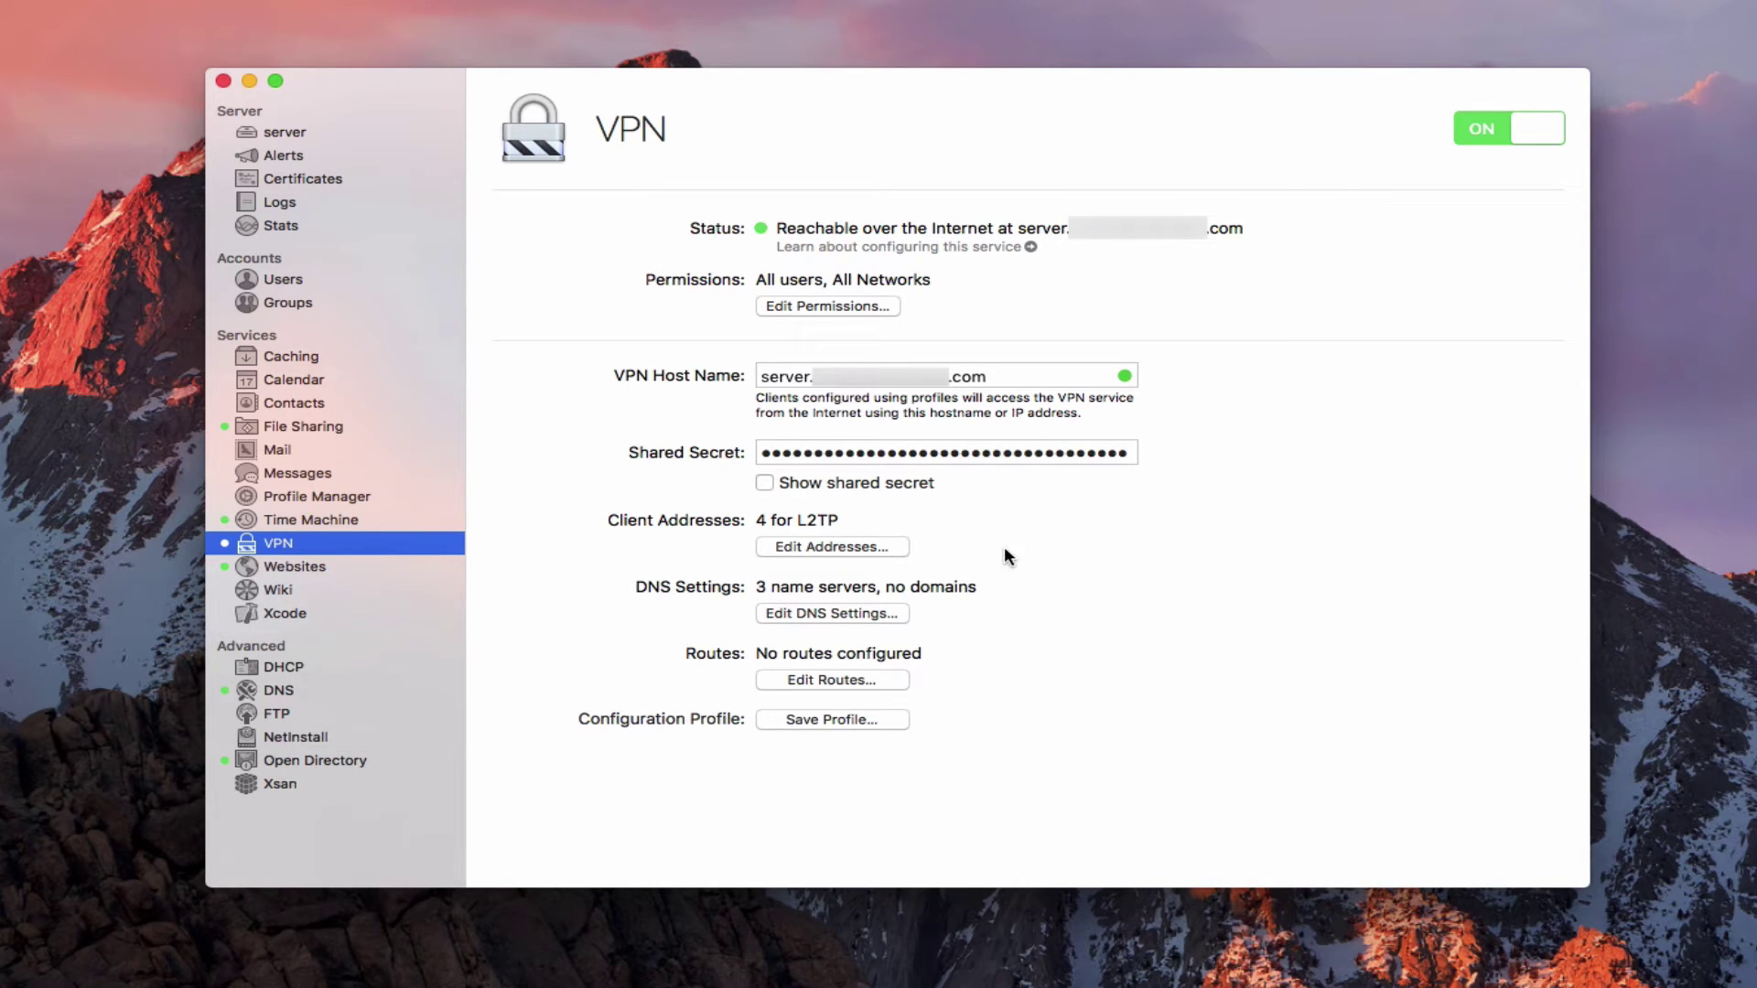
{"action": "left_click", "coordinate": [846, 549]}
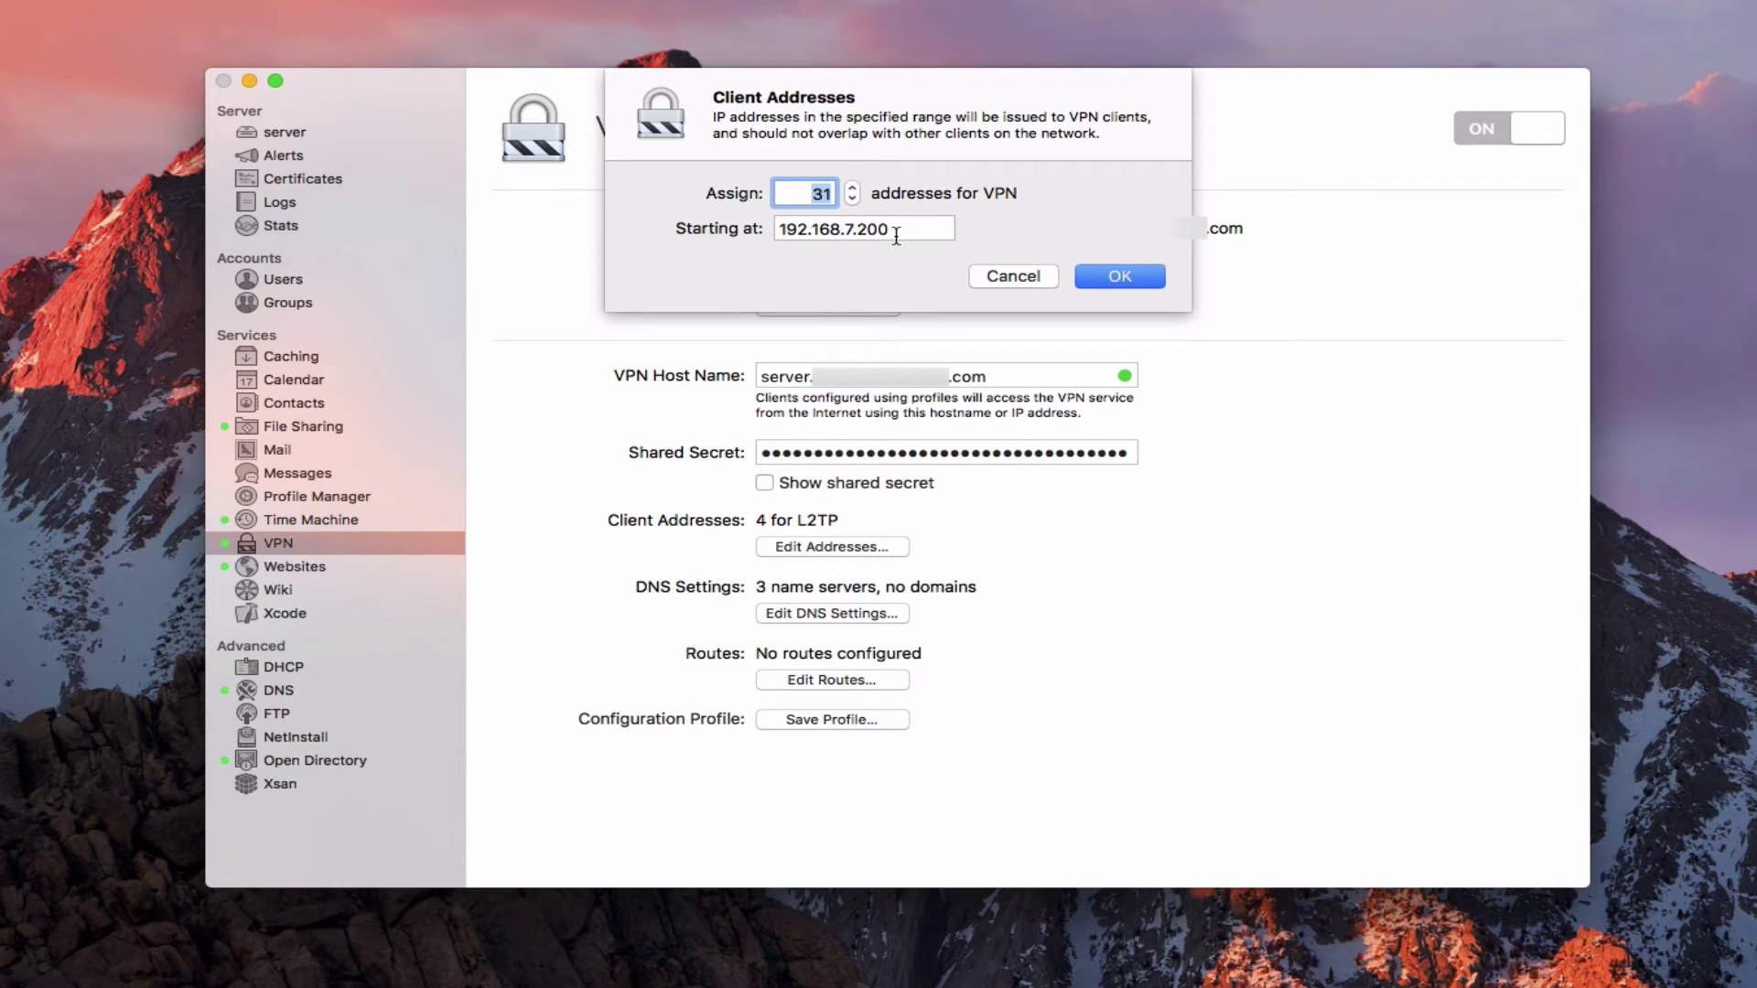
{"action": "mouse_move", "coordinate": [896, 236]}
{"action": "left_click", "coordinate": [1013, 278]}
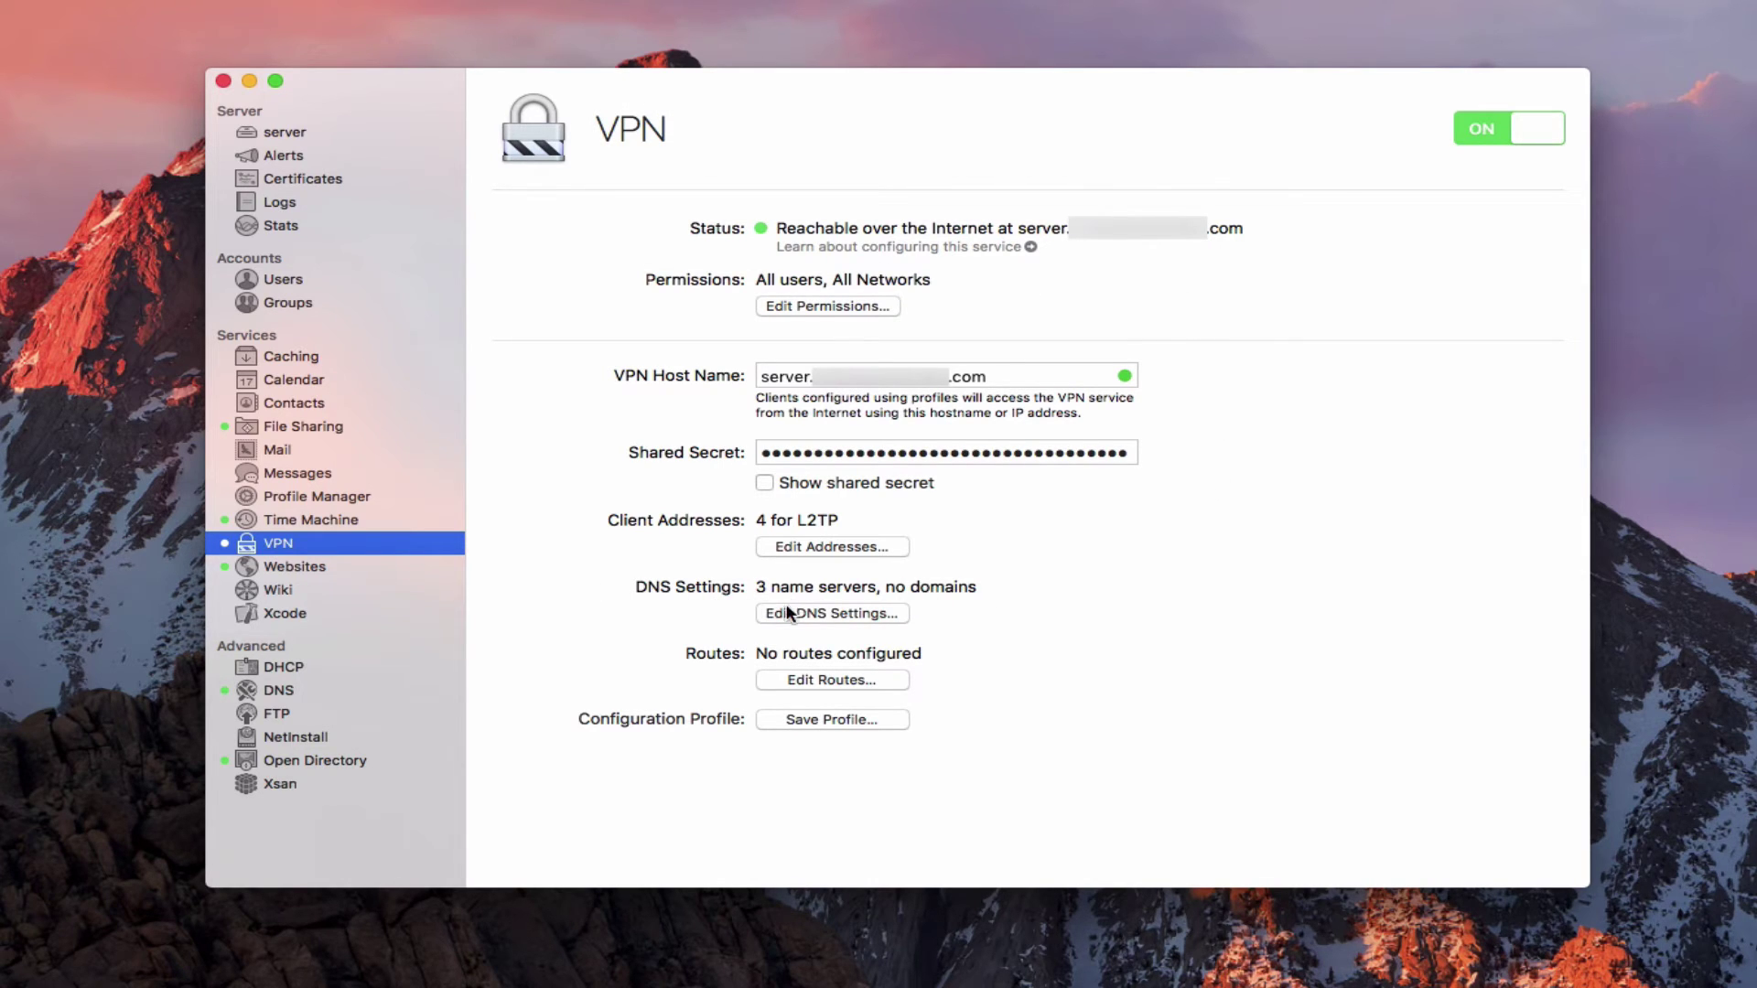
{"action": "left_click", "coordinate": [833, 613]}
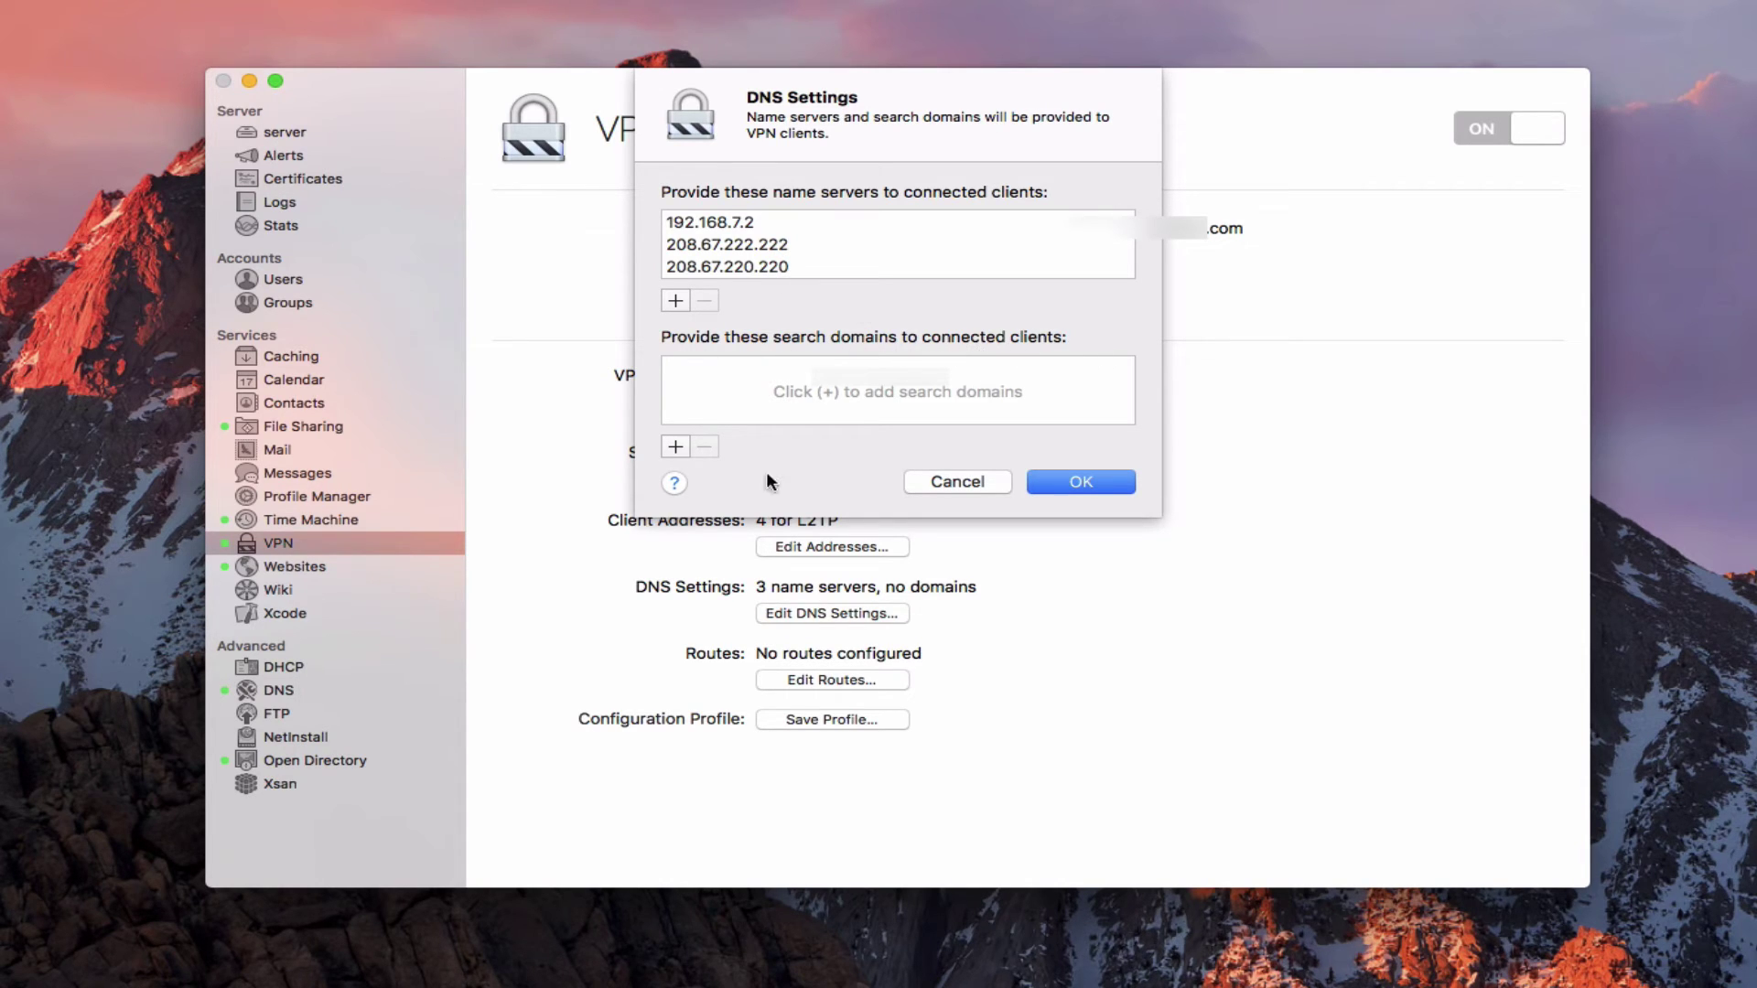
{"action": "left_click", "coordinate": [676, 446]}
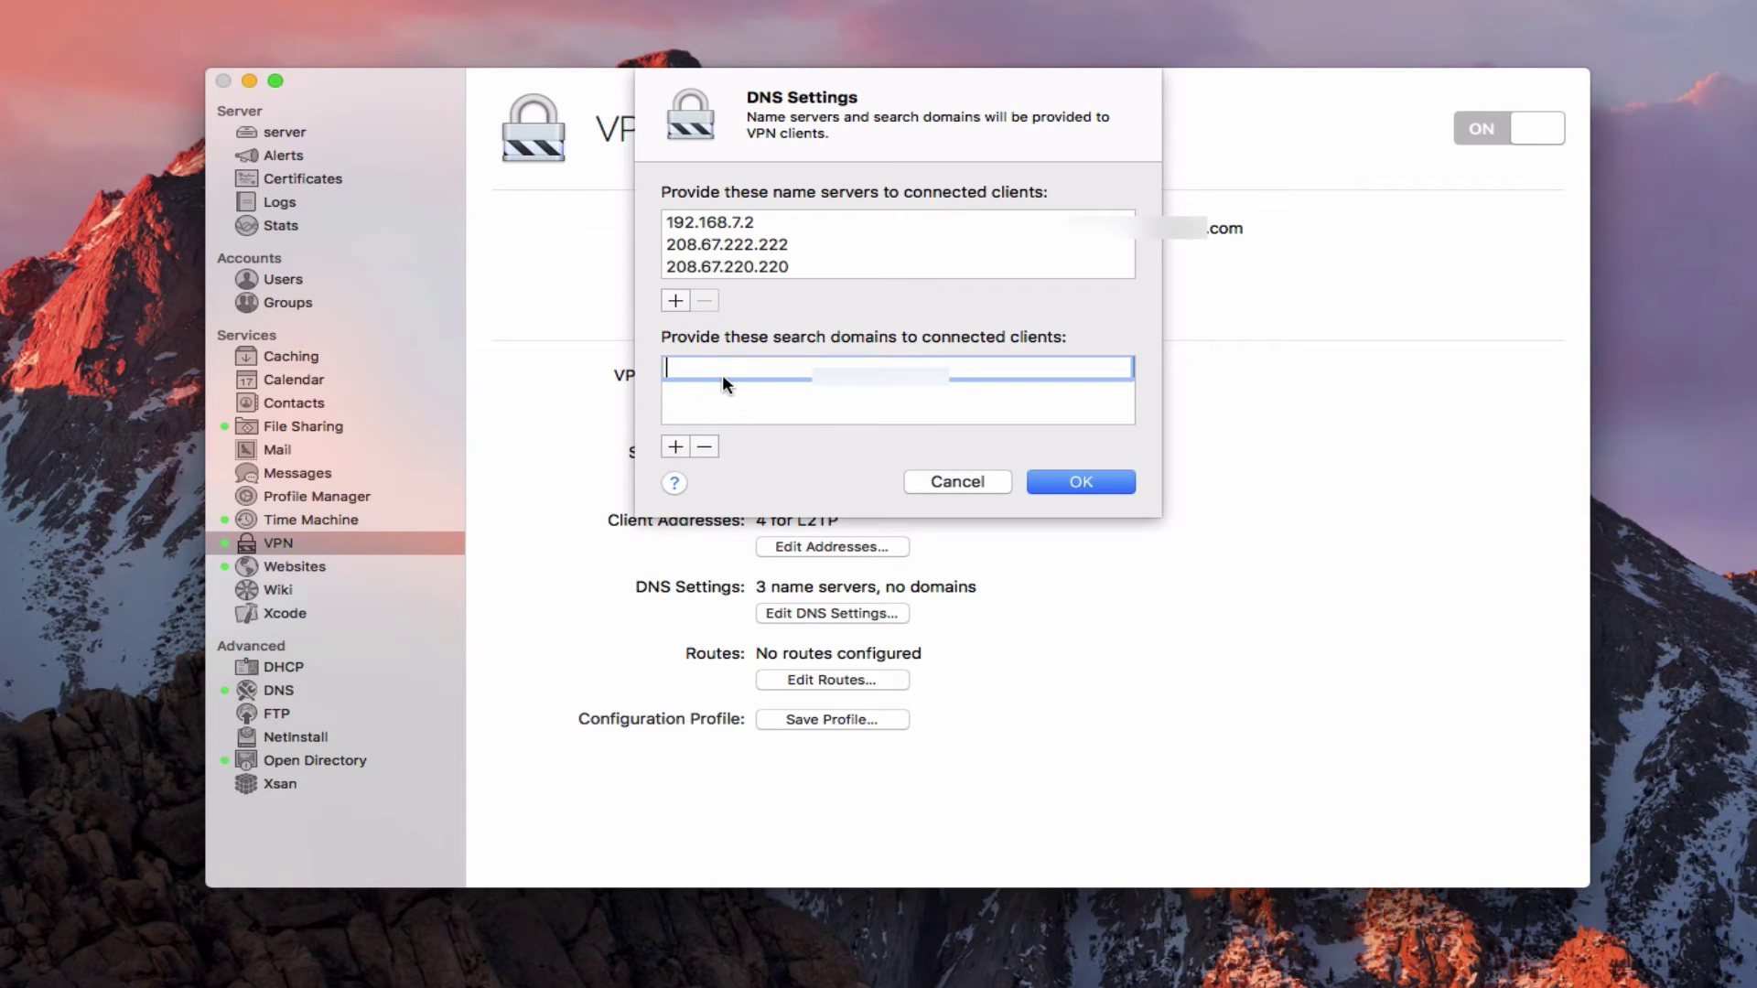
{"action": "left_click", "coordinate": [955, 480]}
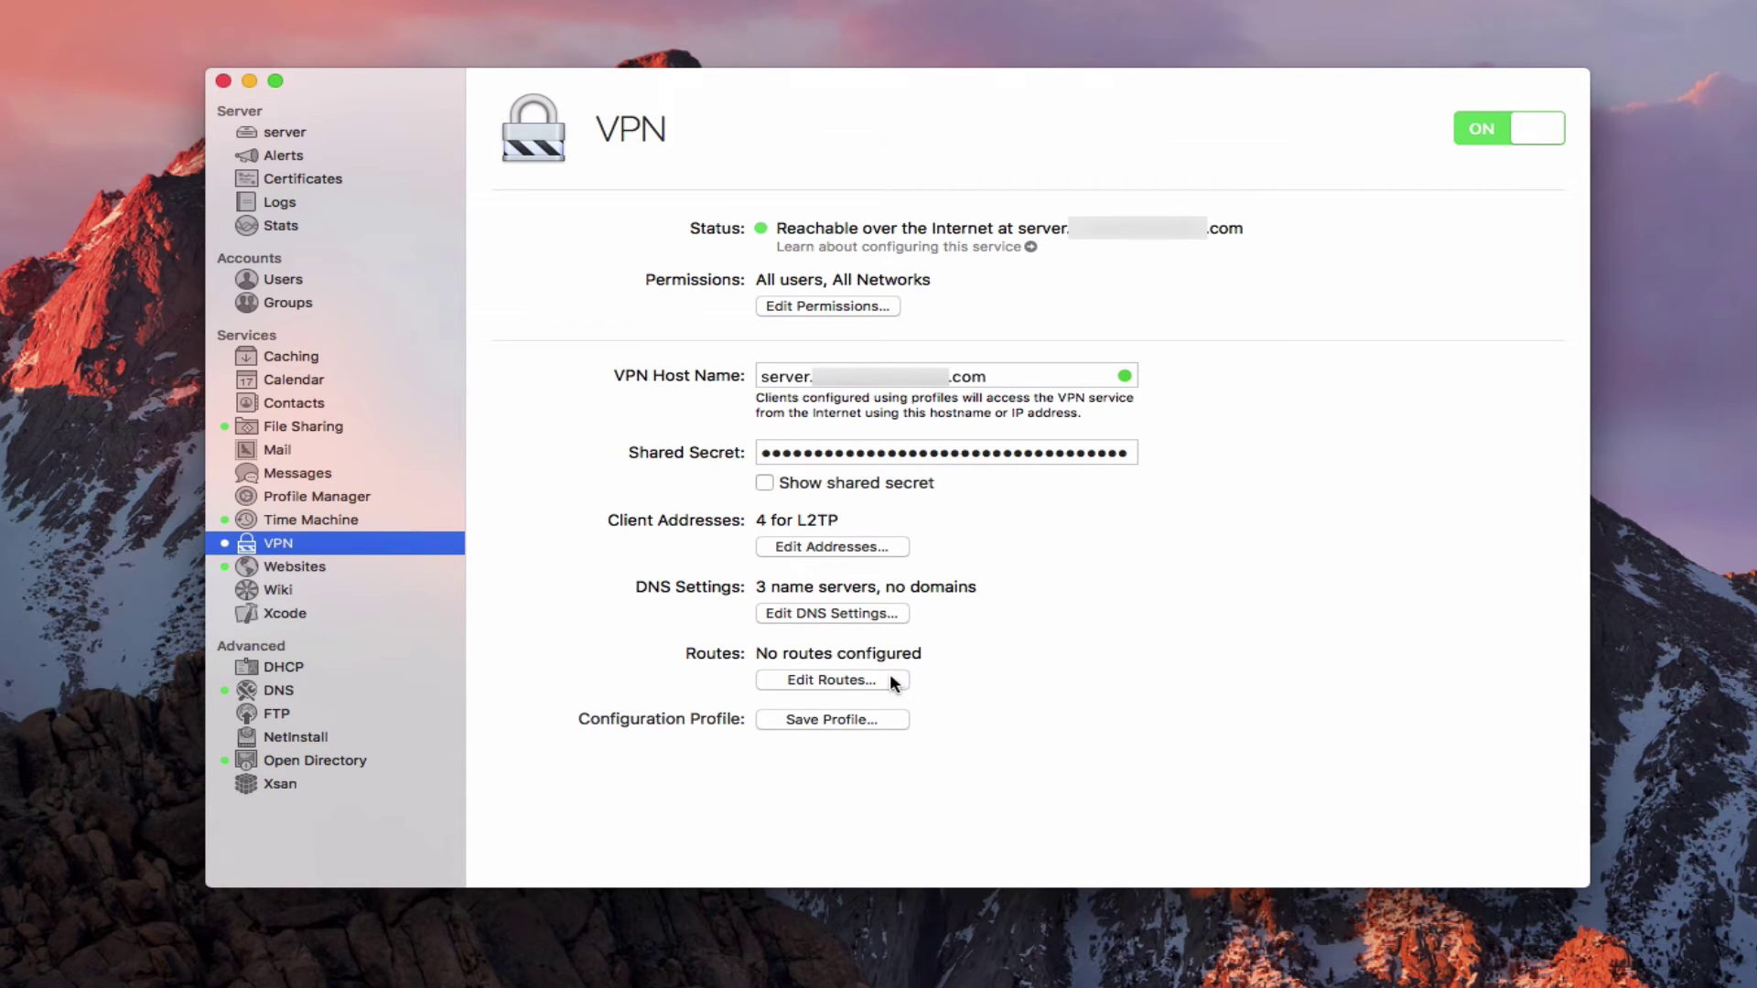
- Add and discard a trial route so no VPN routes are set, then start saving VPN.mobileconfig
{"action": "left_click", "coordinate": [825, 682]}
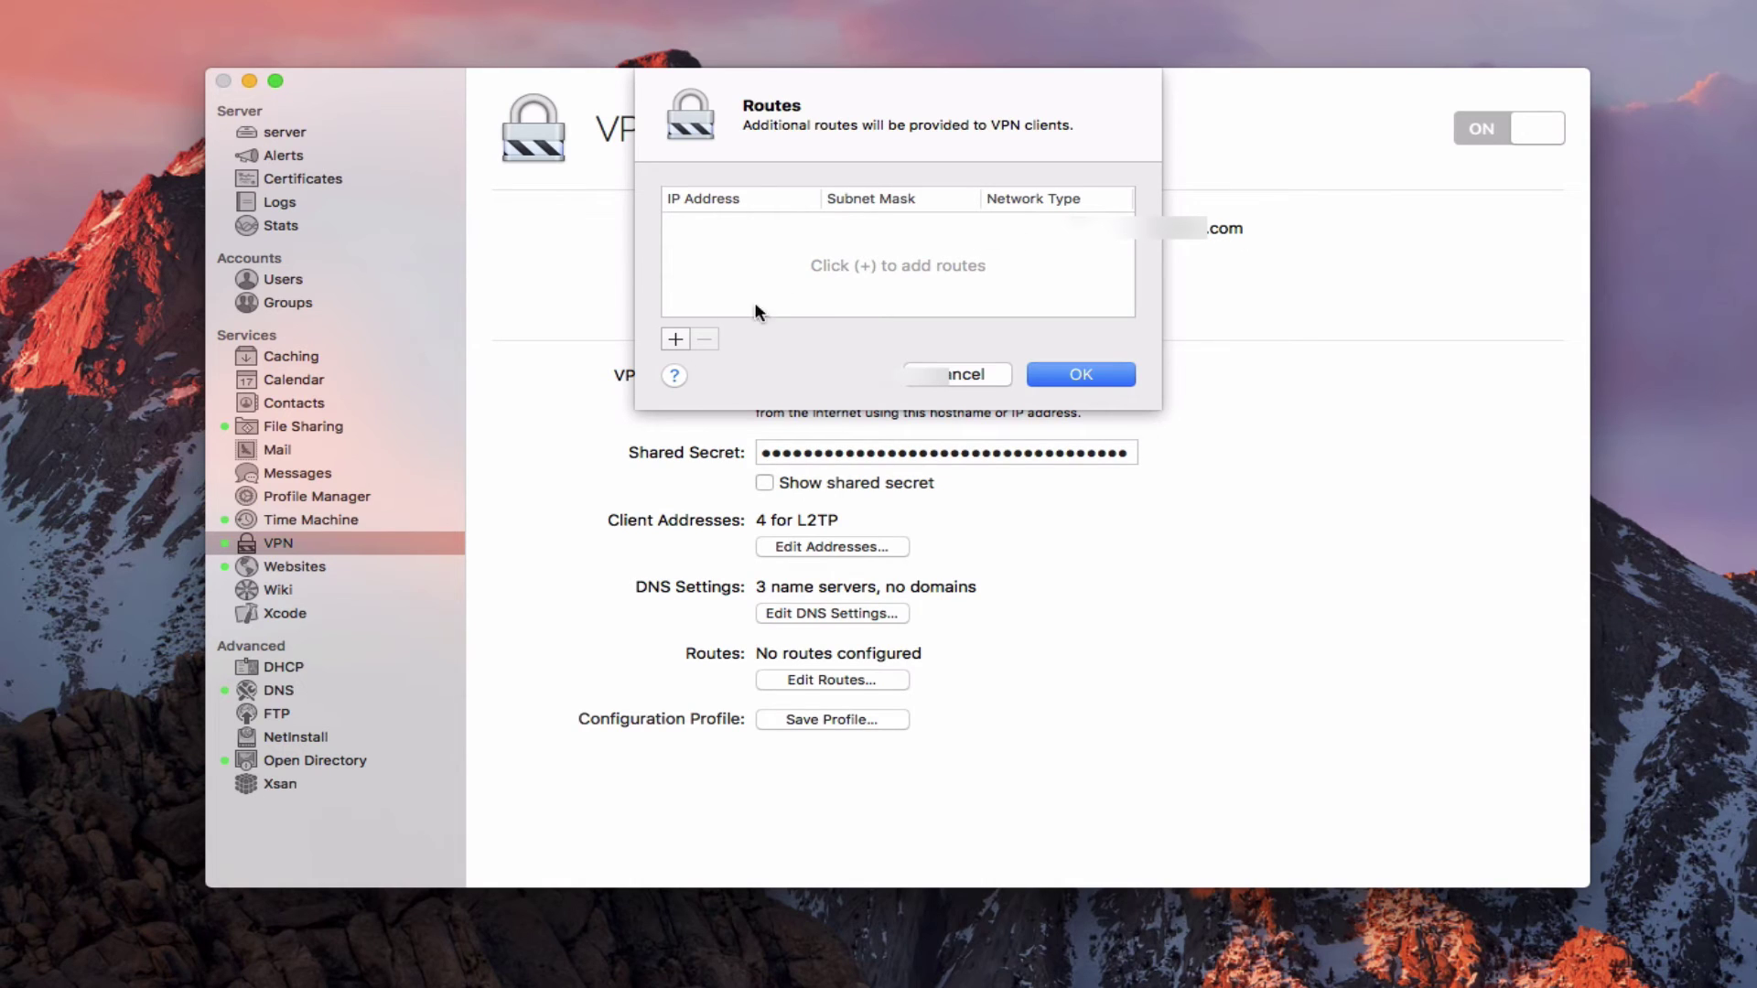
{"action": "left_click", "coordinate": [670, 340]}
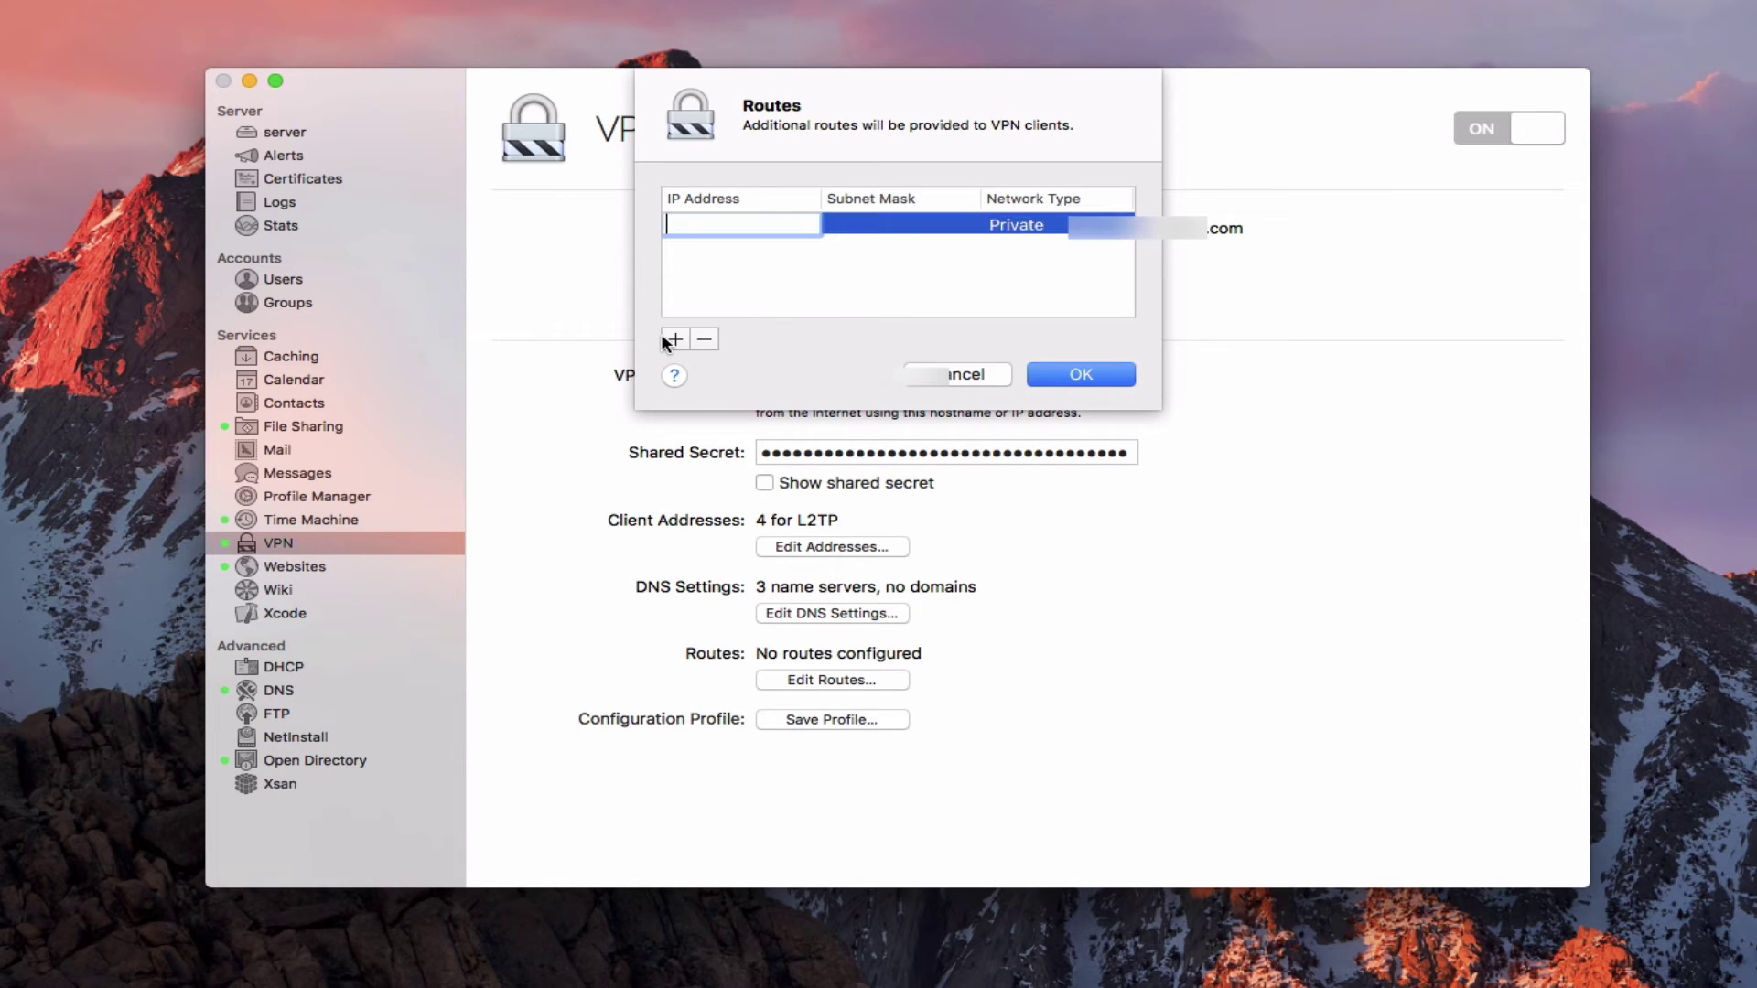
{"action": "left_click", "coordinate": [1121, 227]}
{"action": "left_click", "coordinate": [1123, 226]}
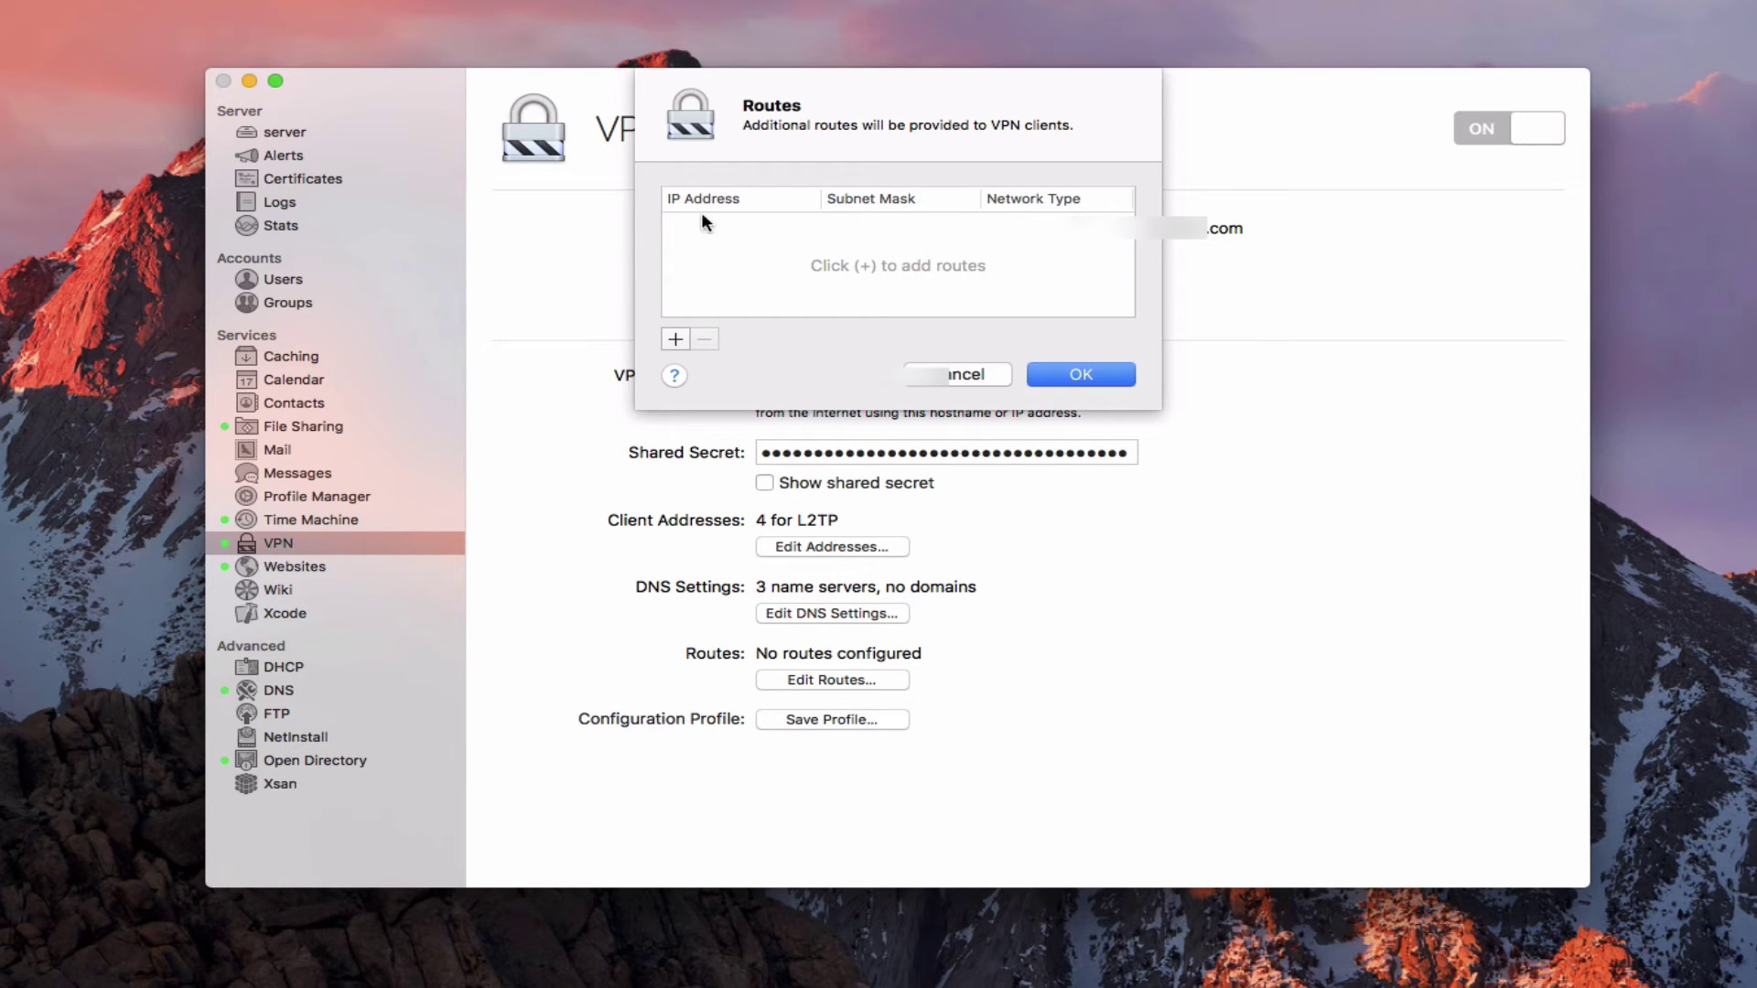
{"action": "left_click", "coordinate": [990, 375]}
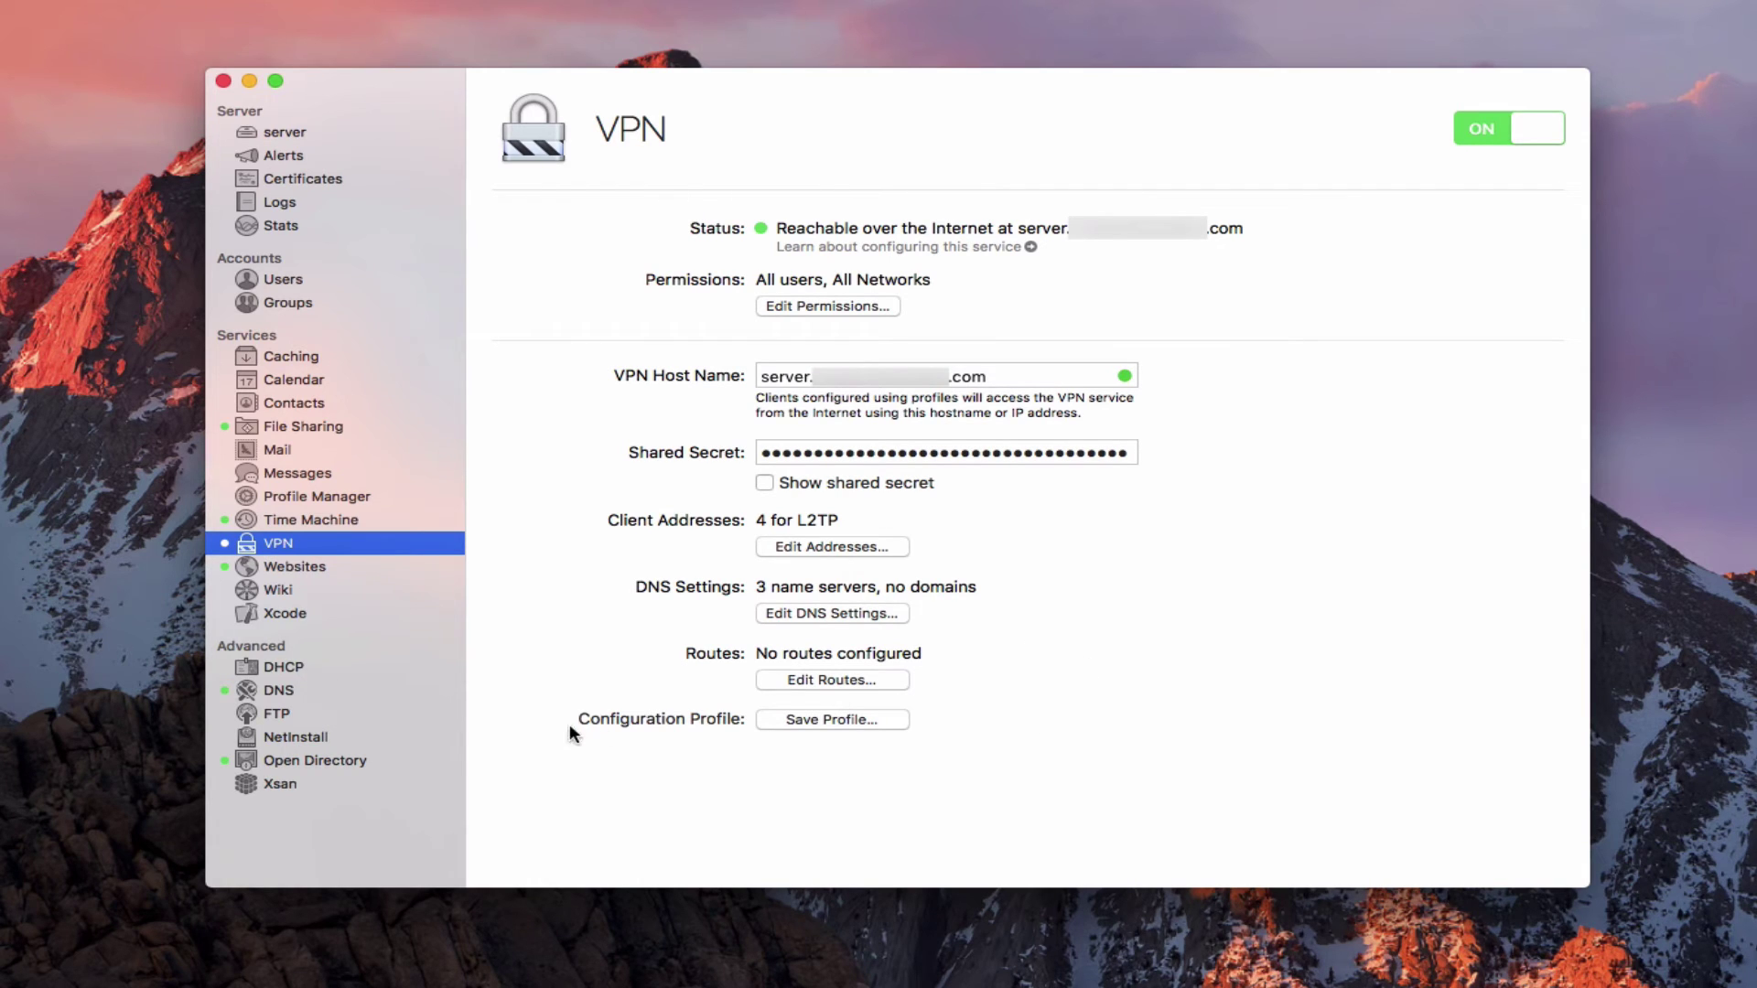
{"action": "left_click", "coordinate": [824, 721]}
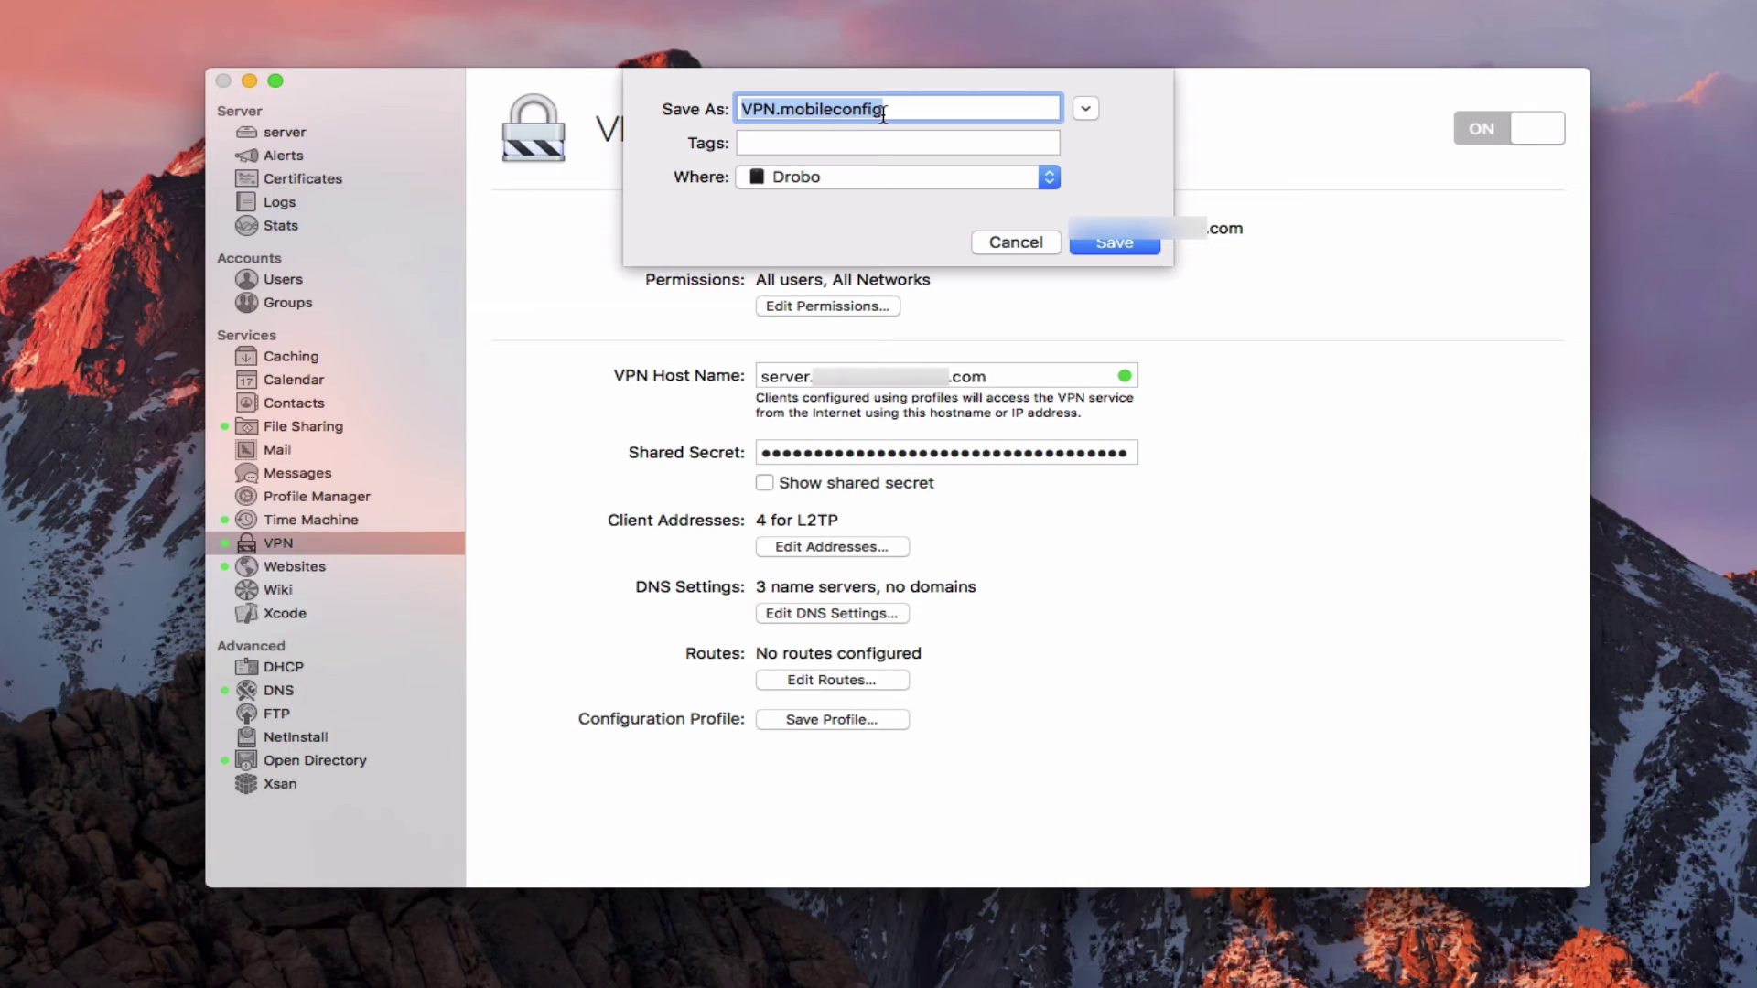
{"action": "left_click_drag", "start_coordinate": [883, 115], "coordinate": [890, 114]}
- Cancel the Save As sheet so the VPN configuration profile is not saved
{"action": "left_click", "coordinate": [1014, 242]}
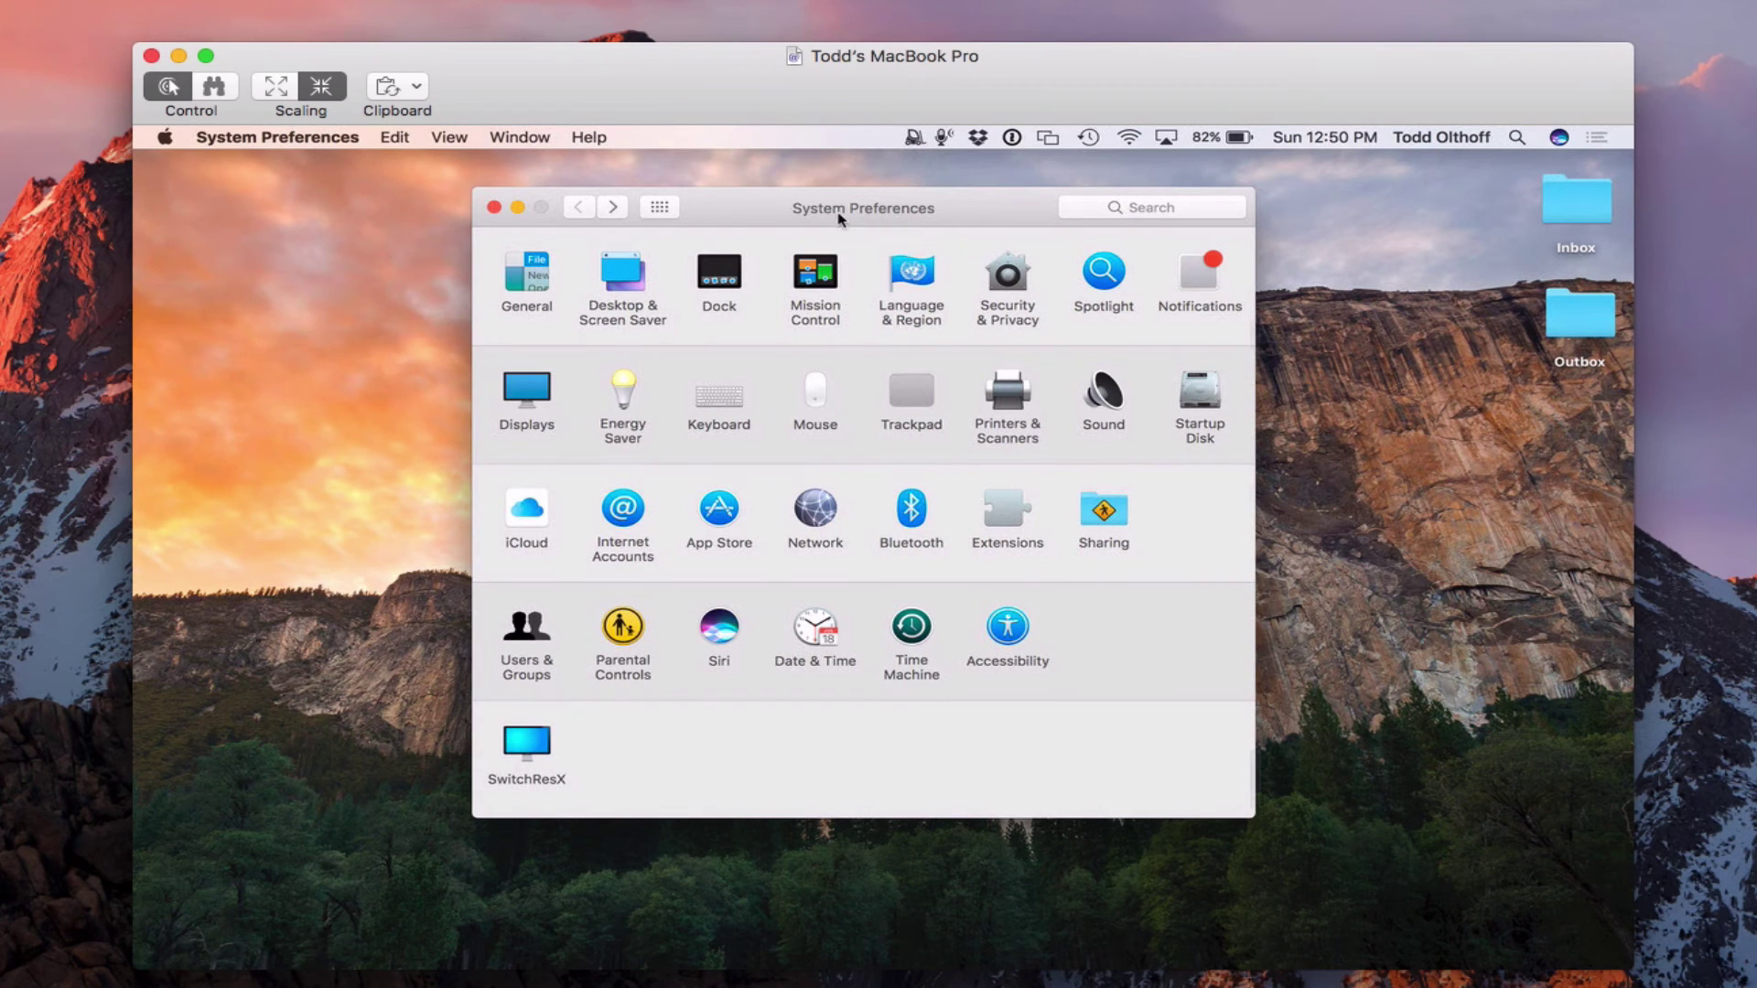
- Create a VPN service of type L2TP over IPSec named 'Server VPN' in Network preferences
{"action": "left_click", "coordinate": [813, 510]}
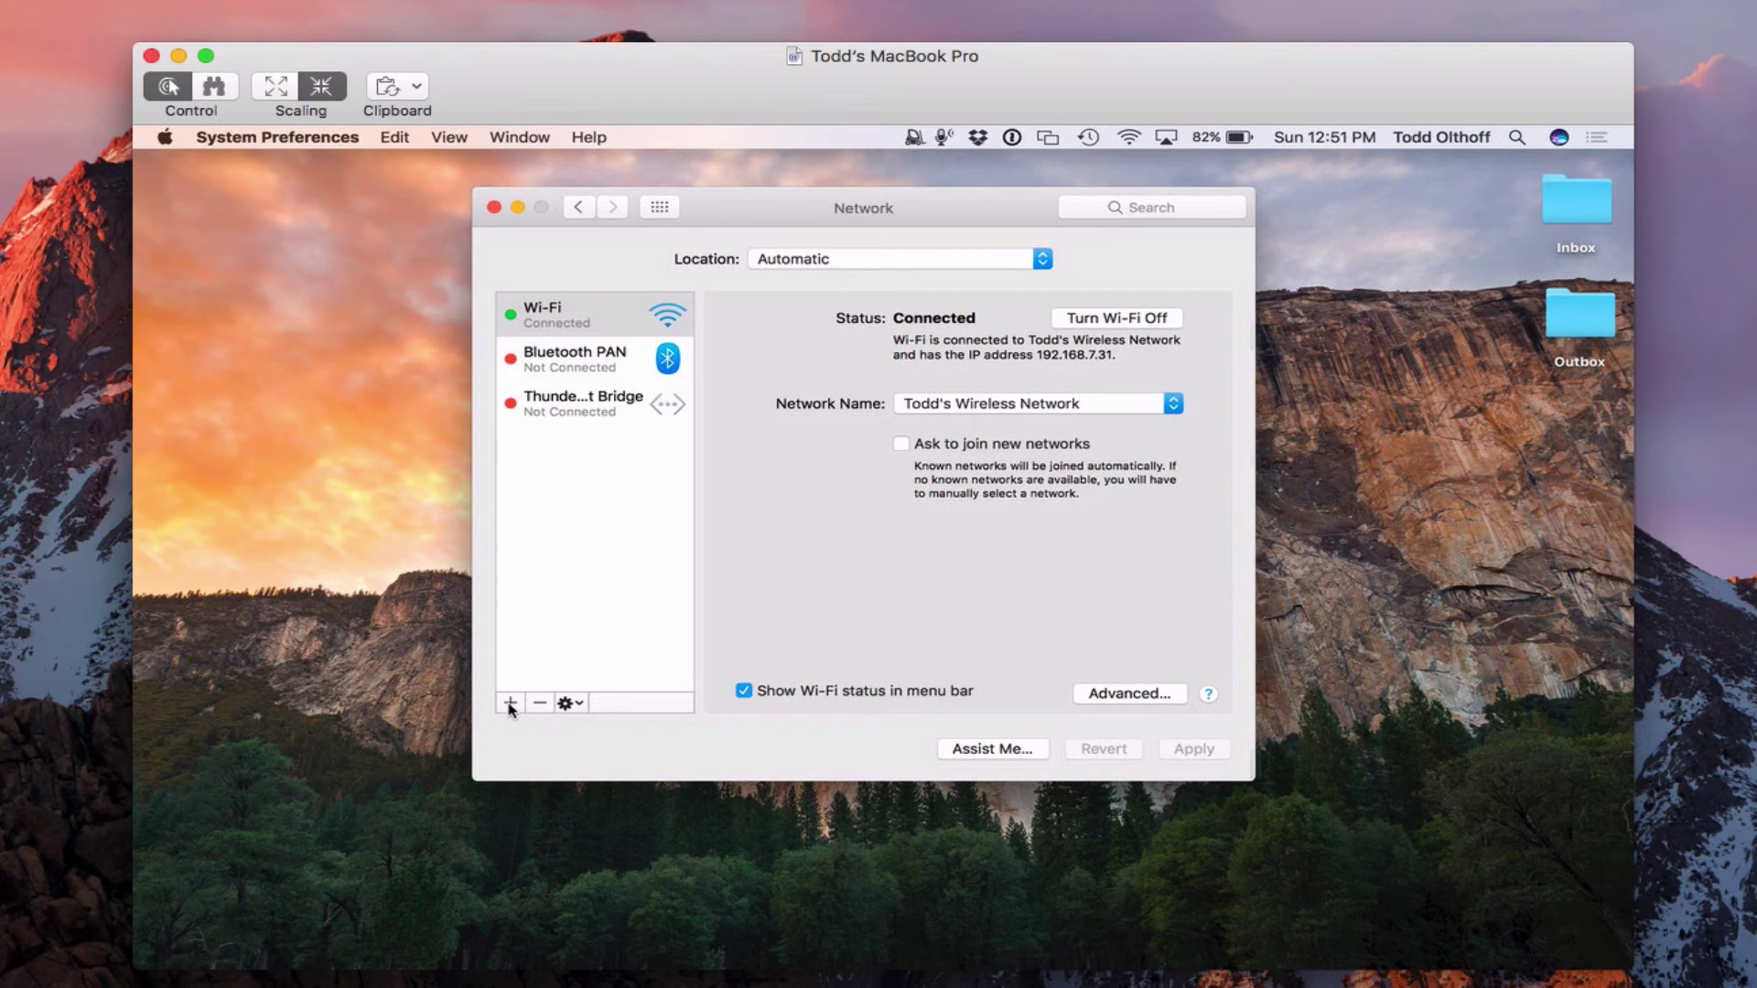
{"action": "left_click", "coordinate": [510, 703]}
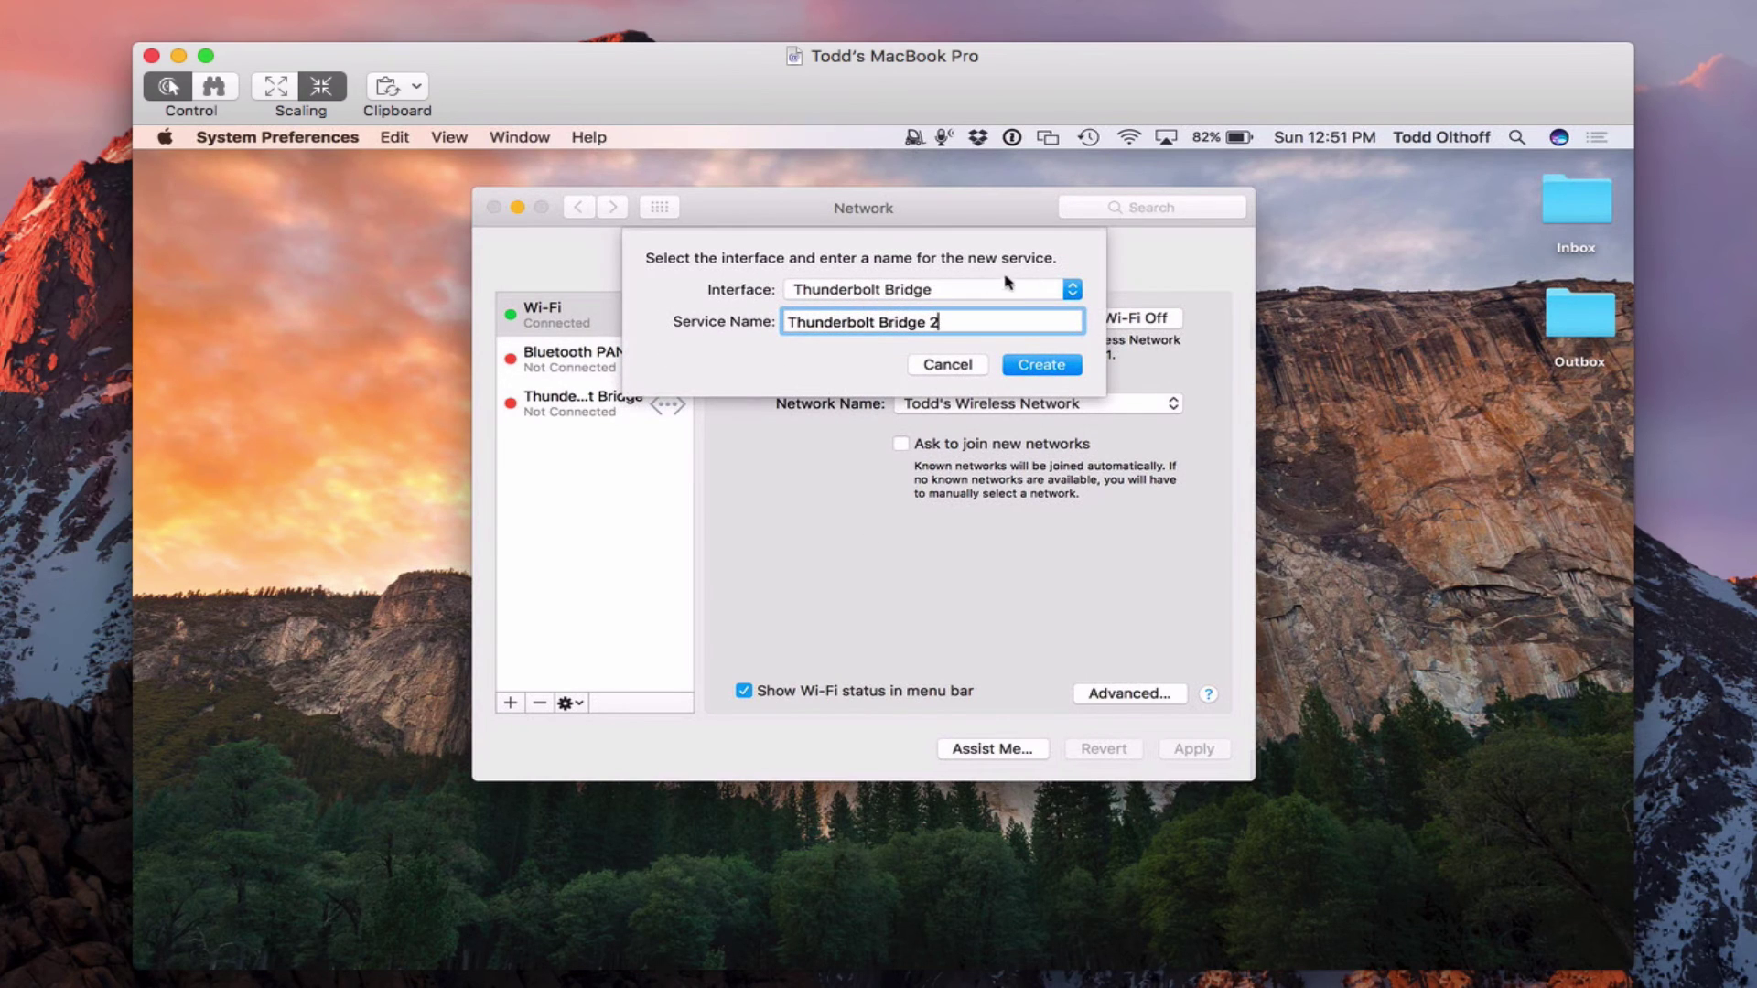
{"action": "left_click", "coordinate": [1074, 293]}
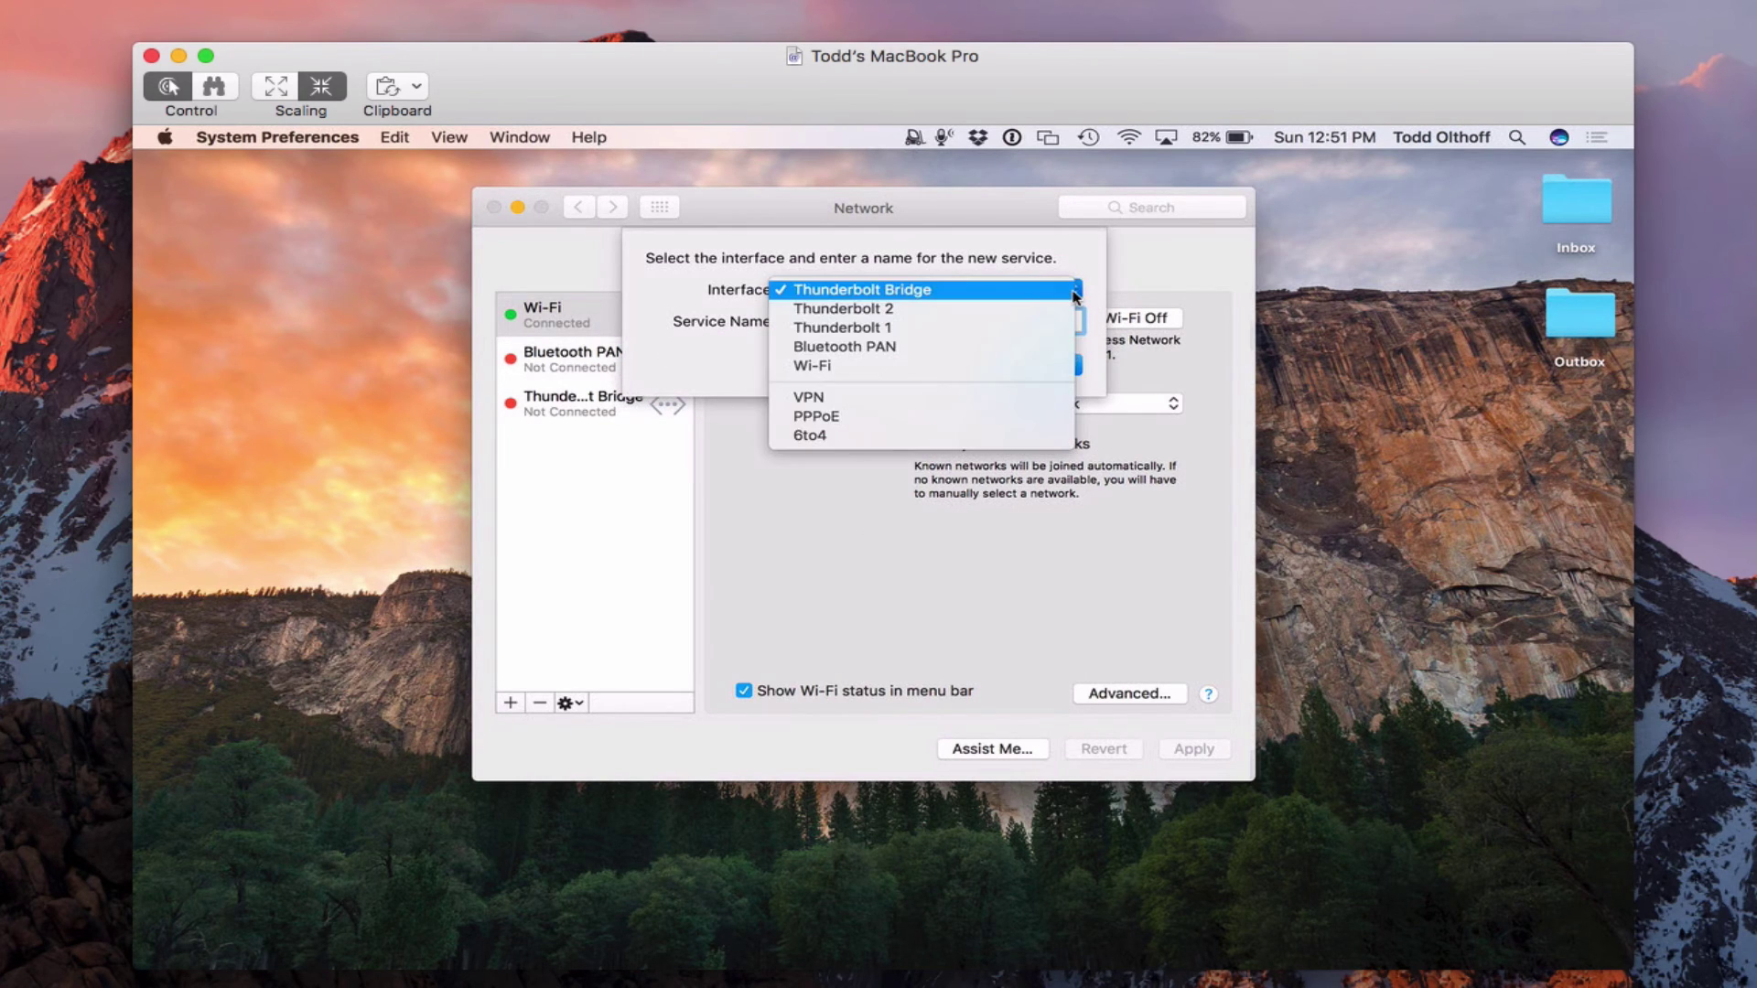
{"action": "left_click", "coordinate": [817, 399]}
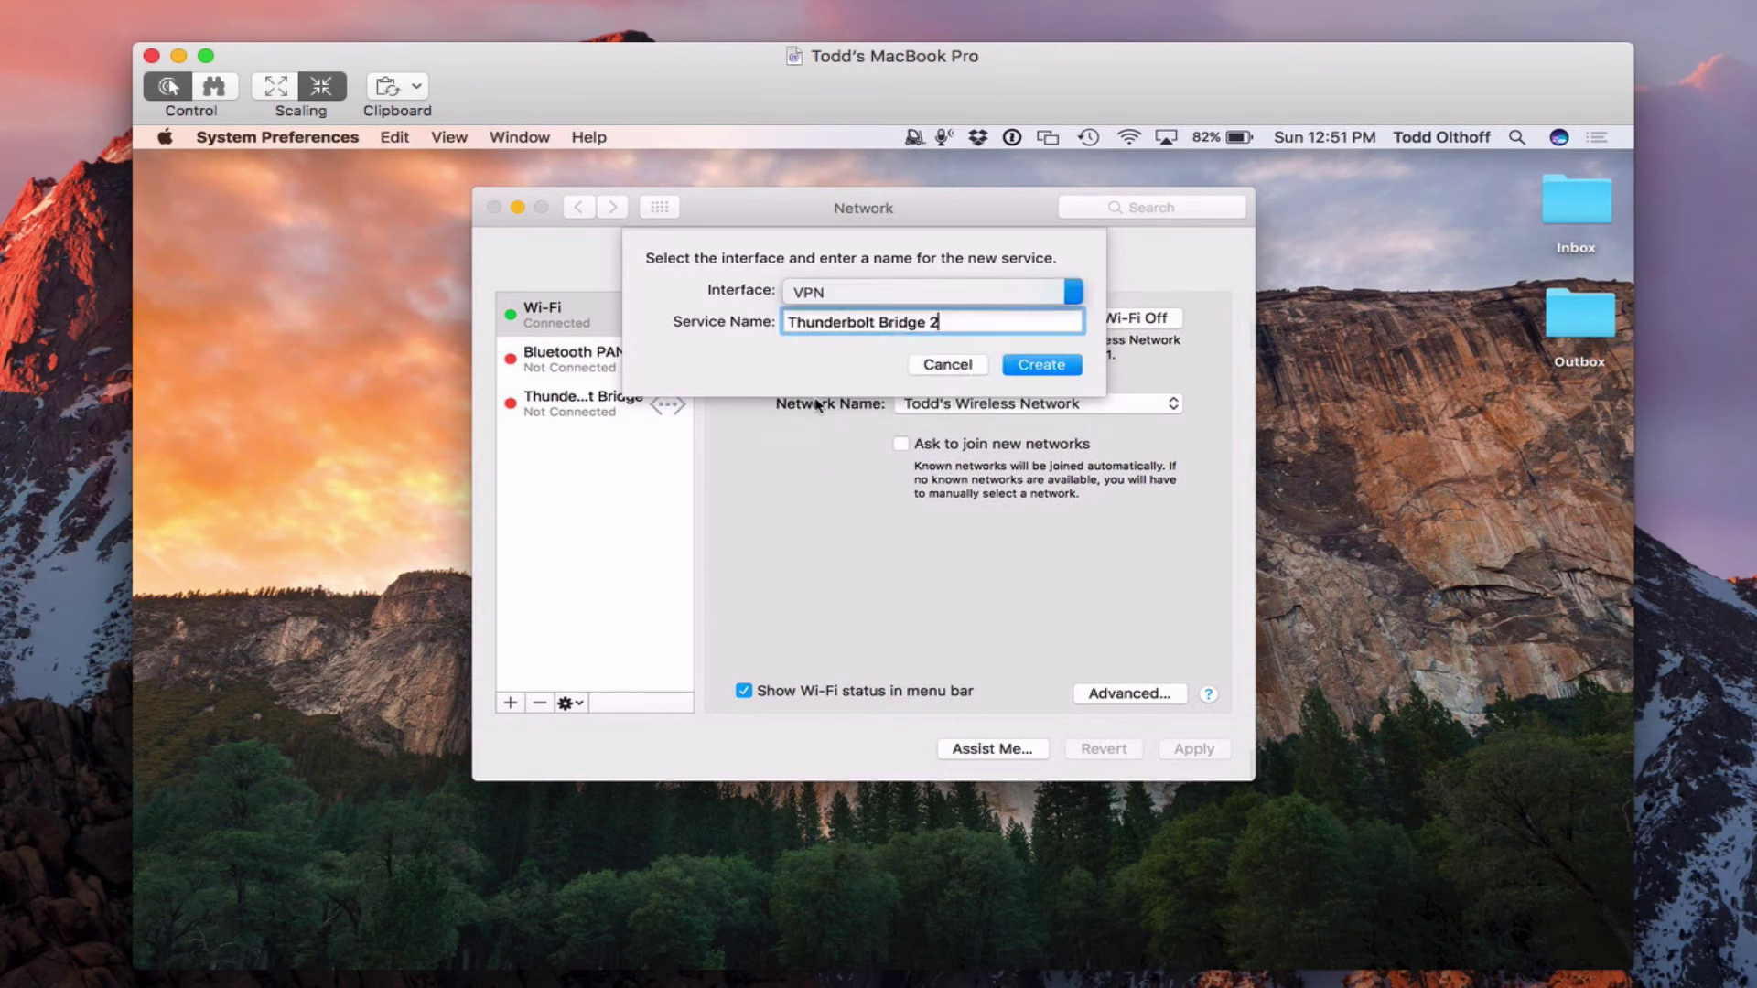
{"action": "left_click", "coordinate": [1073, 320]}
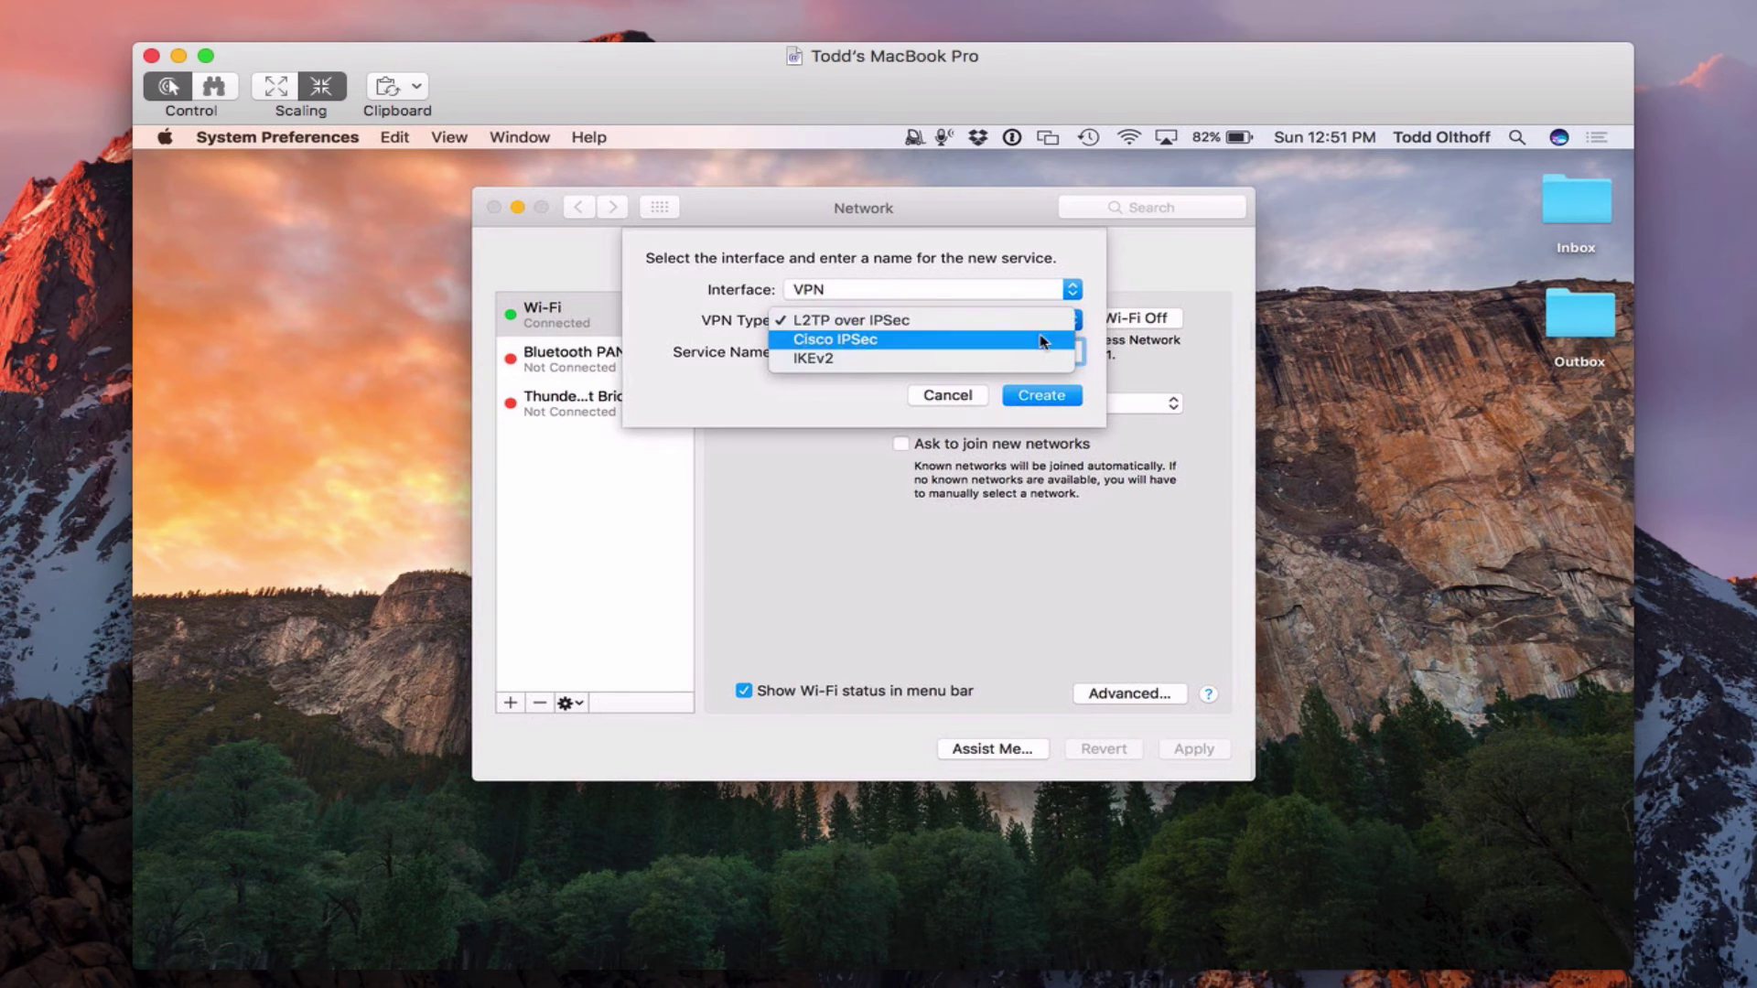
{"action": "left_click", "coordinate": [1104, 321]}
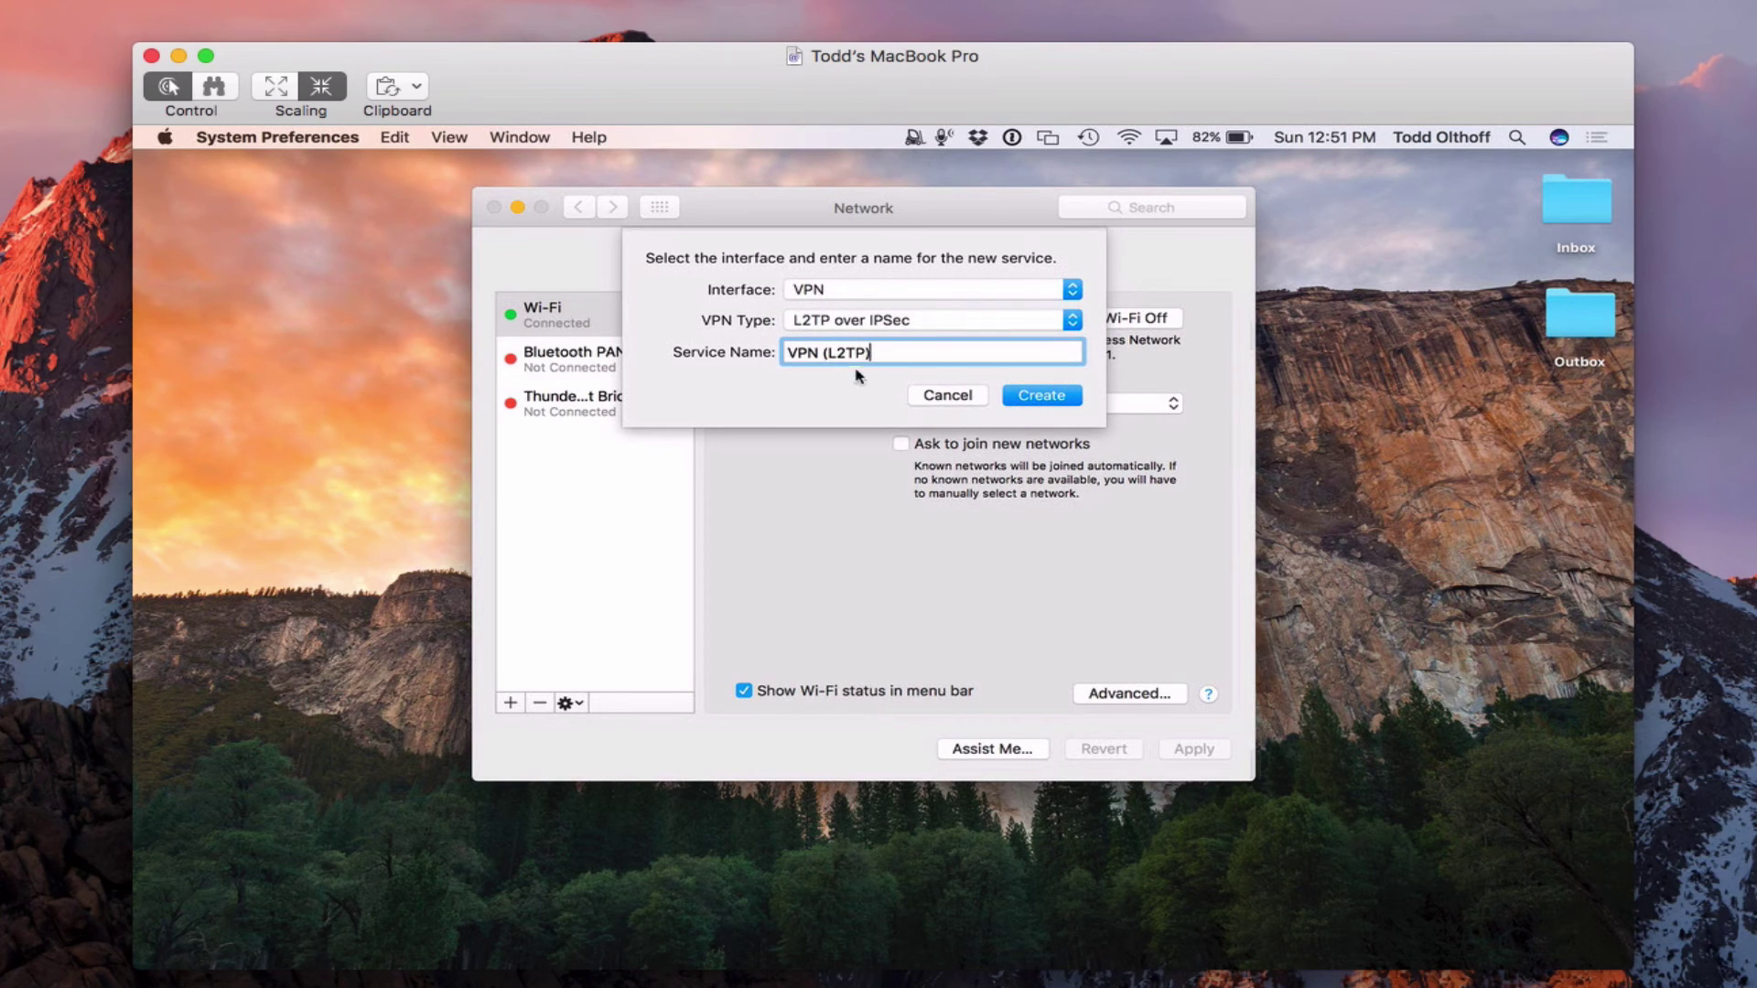
{"action": "left_click_drag", "start_coordinate": [874, 354], "coordinate": [779, 358]}
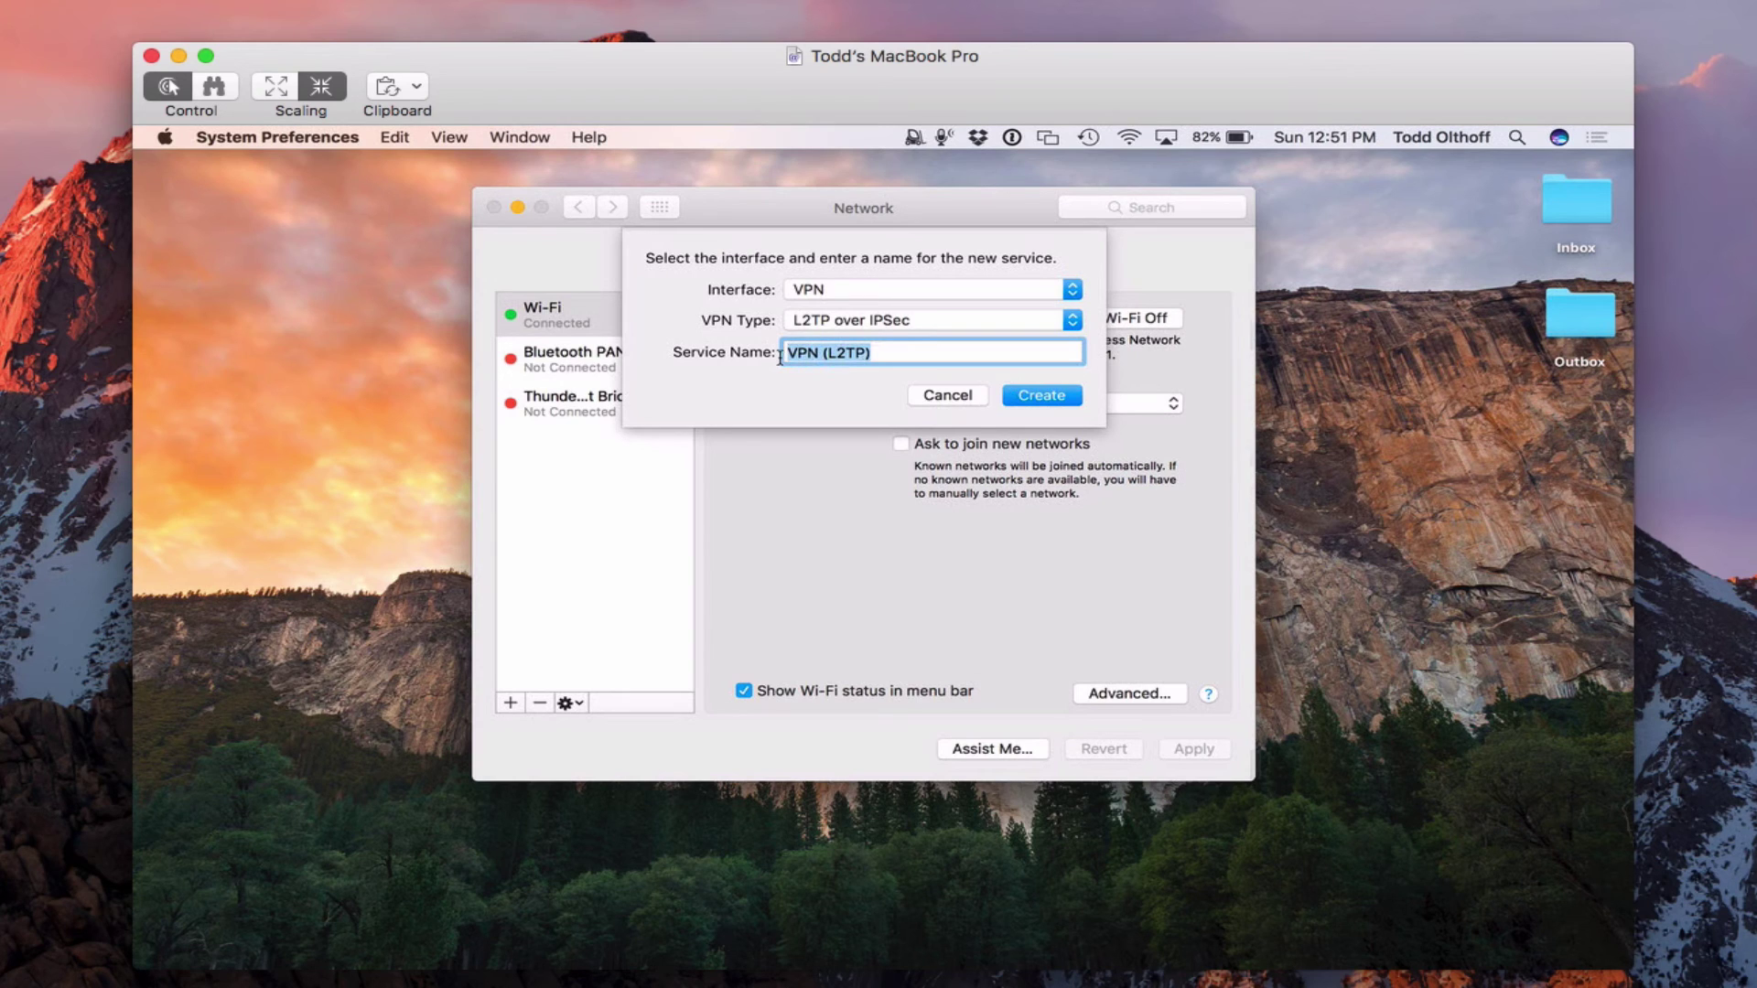
{"action": "type", "text": "Srvc"}
{"action": "key", "text": "BackSpace"}
{"action": "key", "text": "BackSpace"}
{"action": "key", "text": "BackSpace"}
{"action": "type", "text": "erver VPN"}
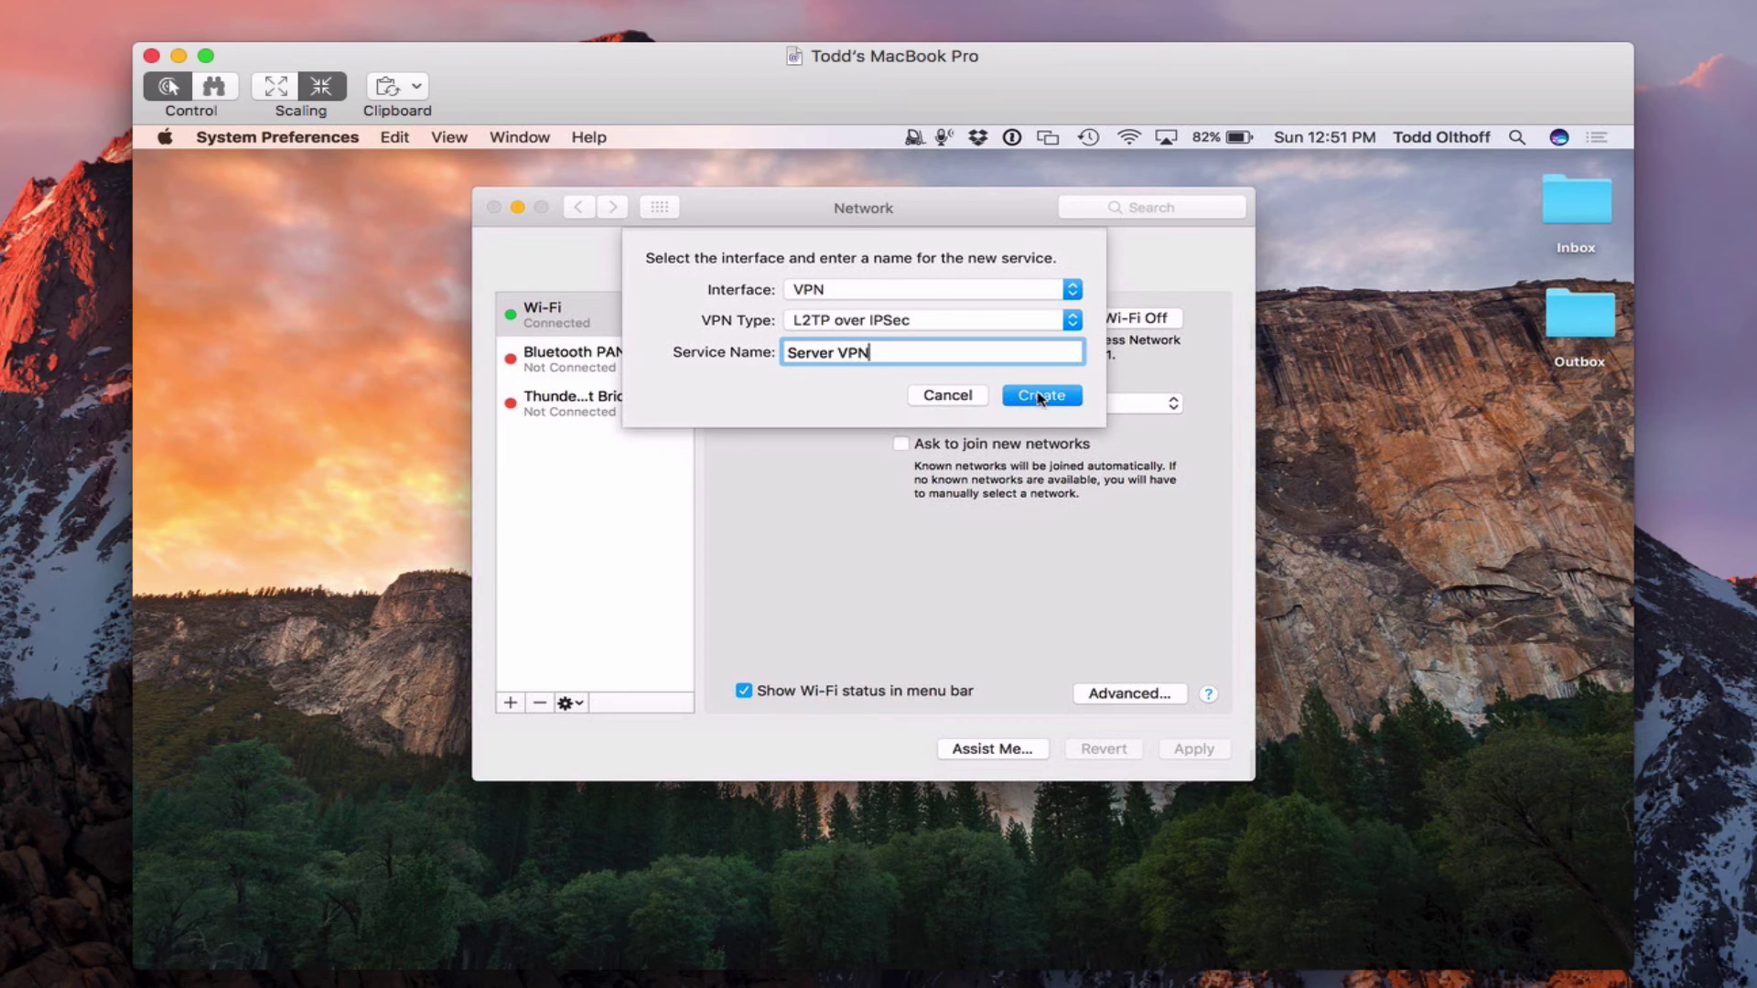
{"action": "left_click", "coordinate": [1040, 397]}
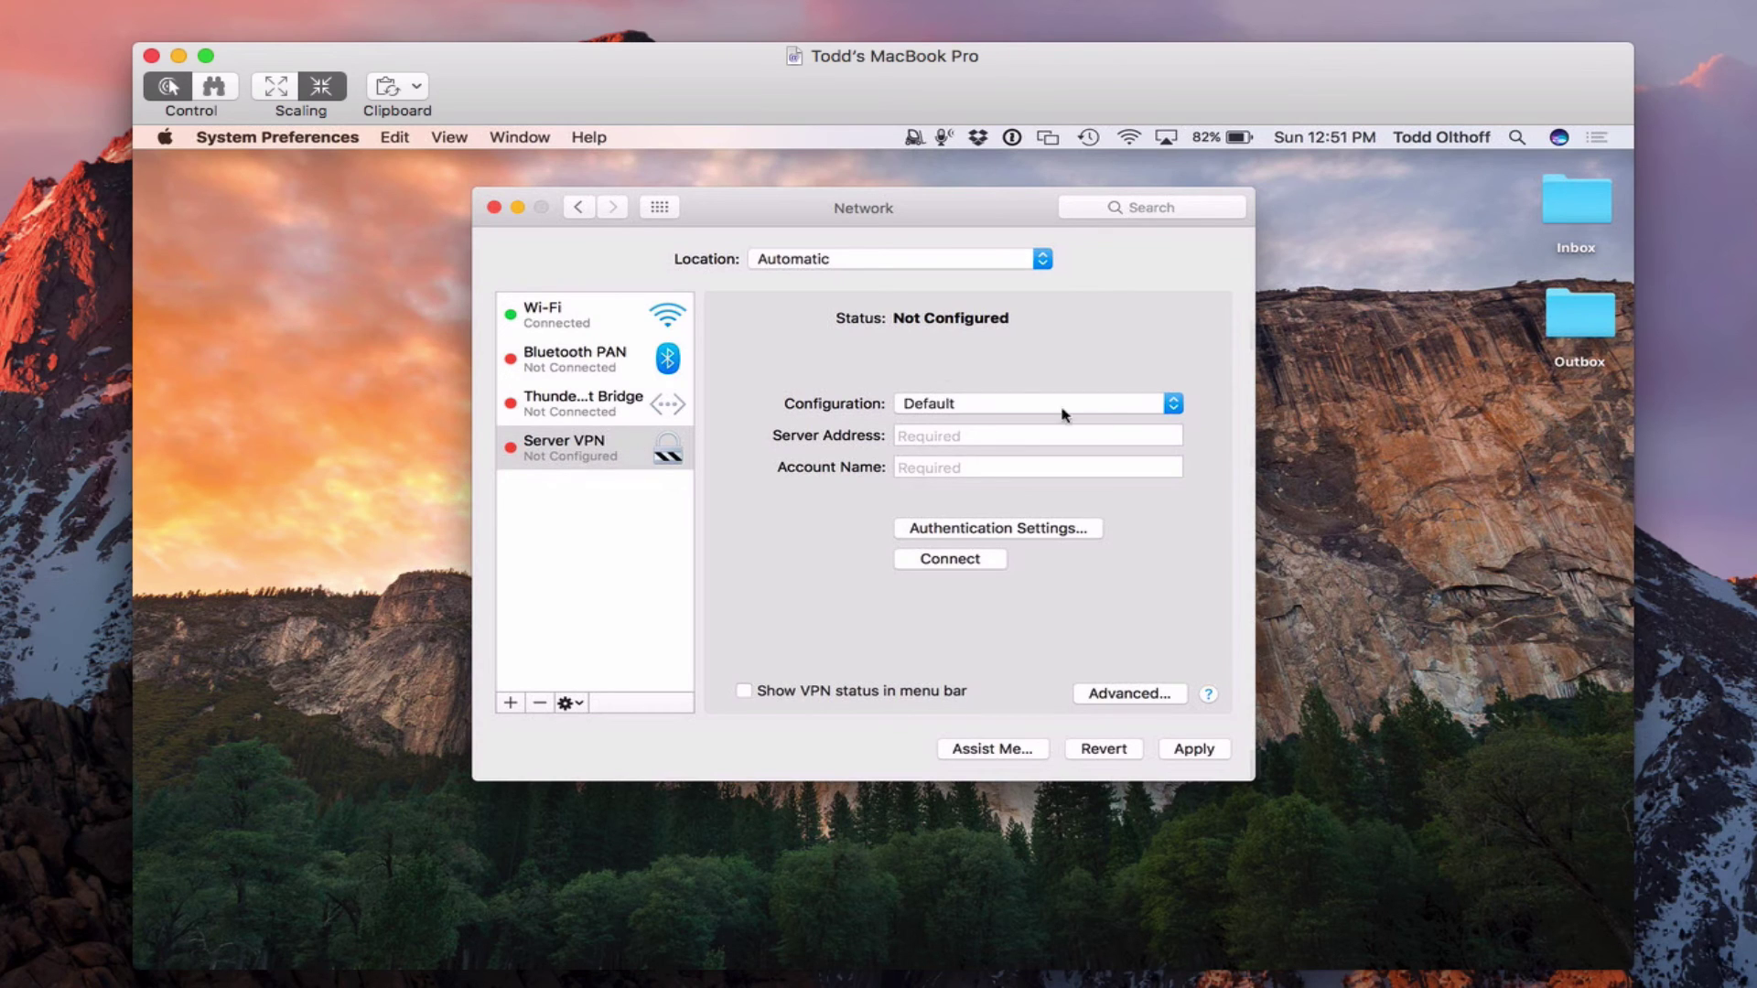
- Keep the Default configuration, paste the server address and enter the user's account name
{"action": "left_click", "coordinate": [1175, 405]}
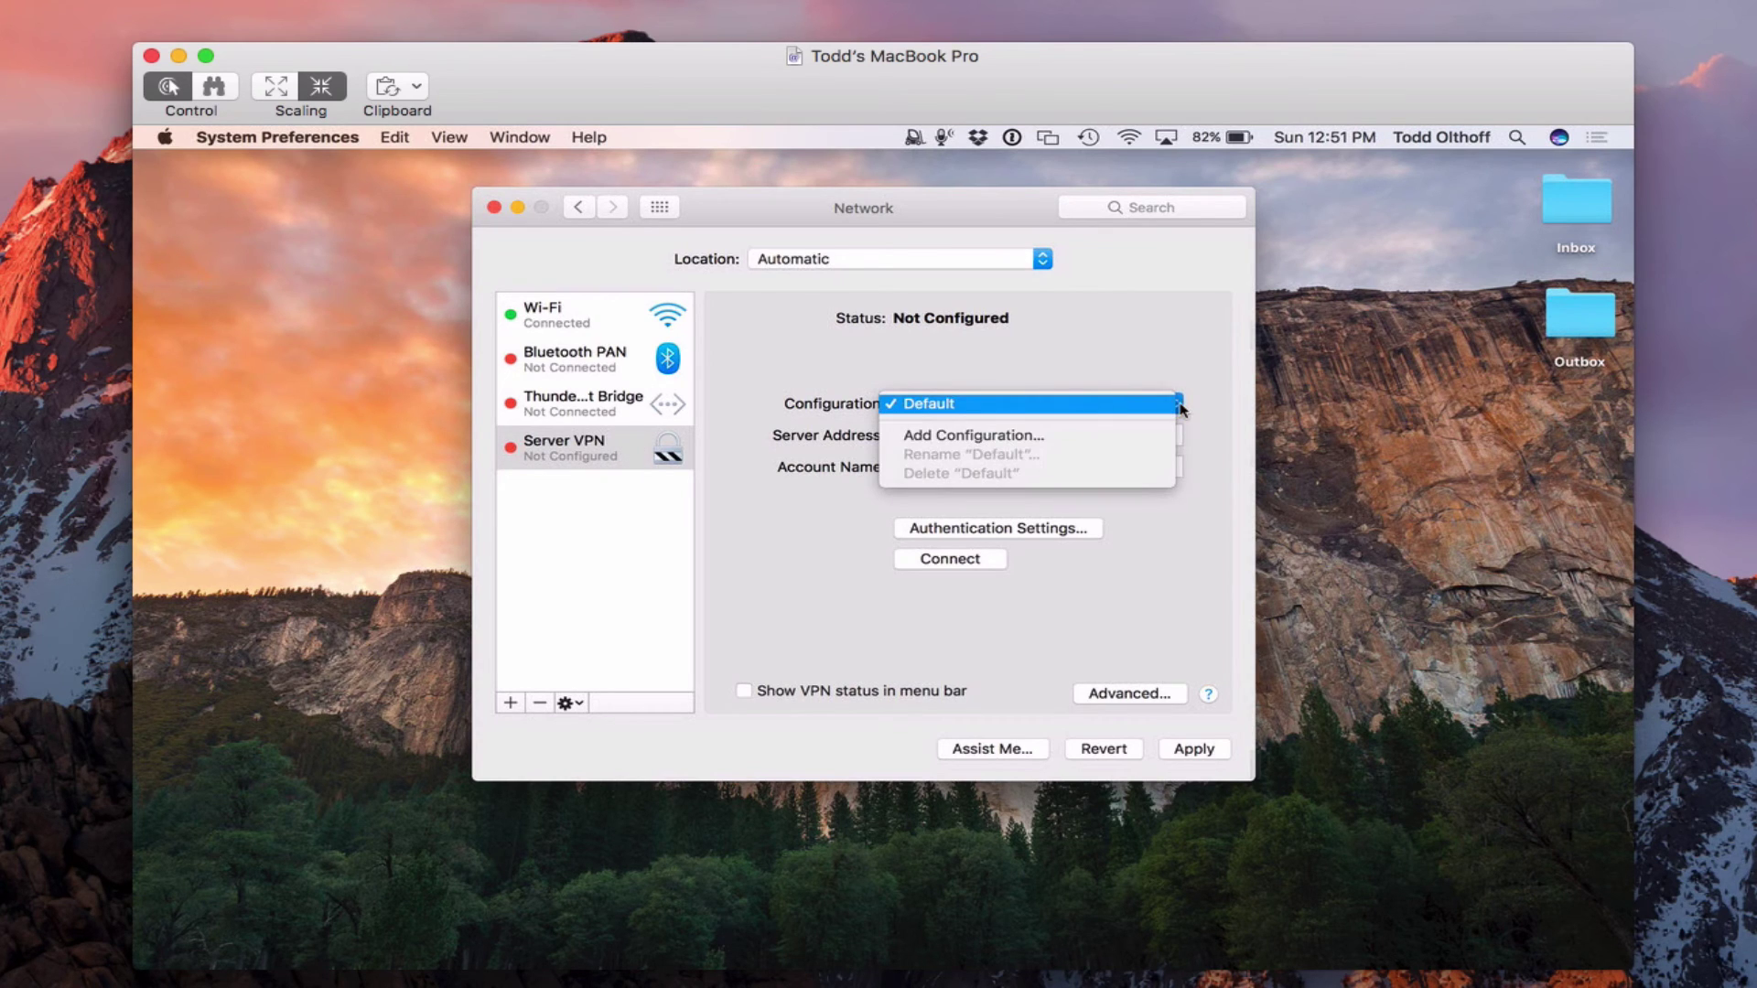
{"action": "left_click", "coordinate": [1168, 346]}
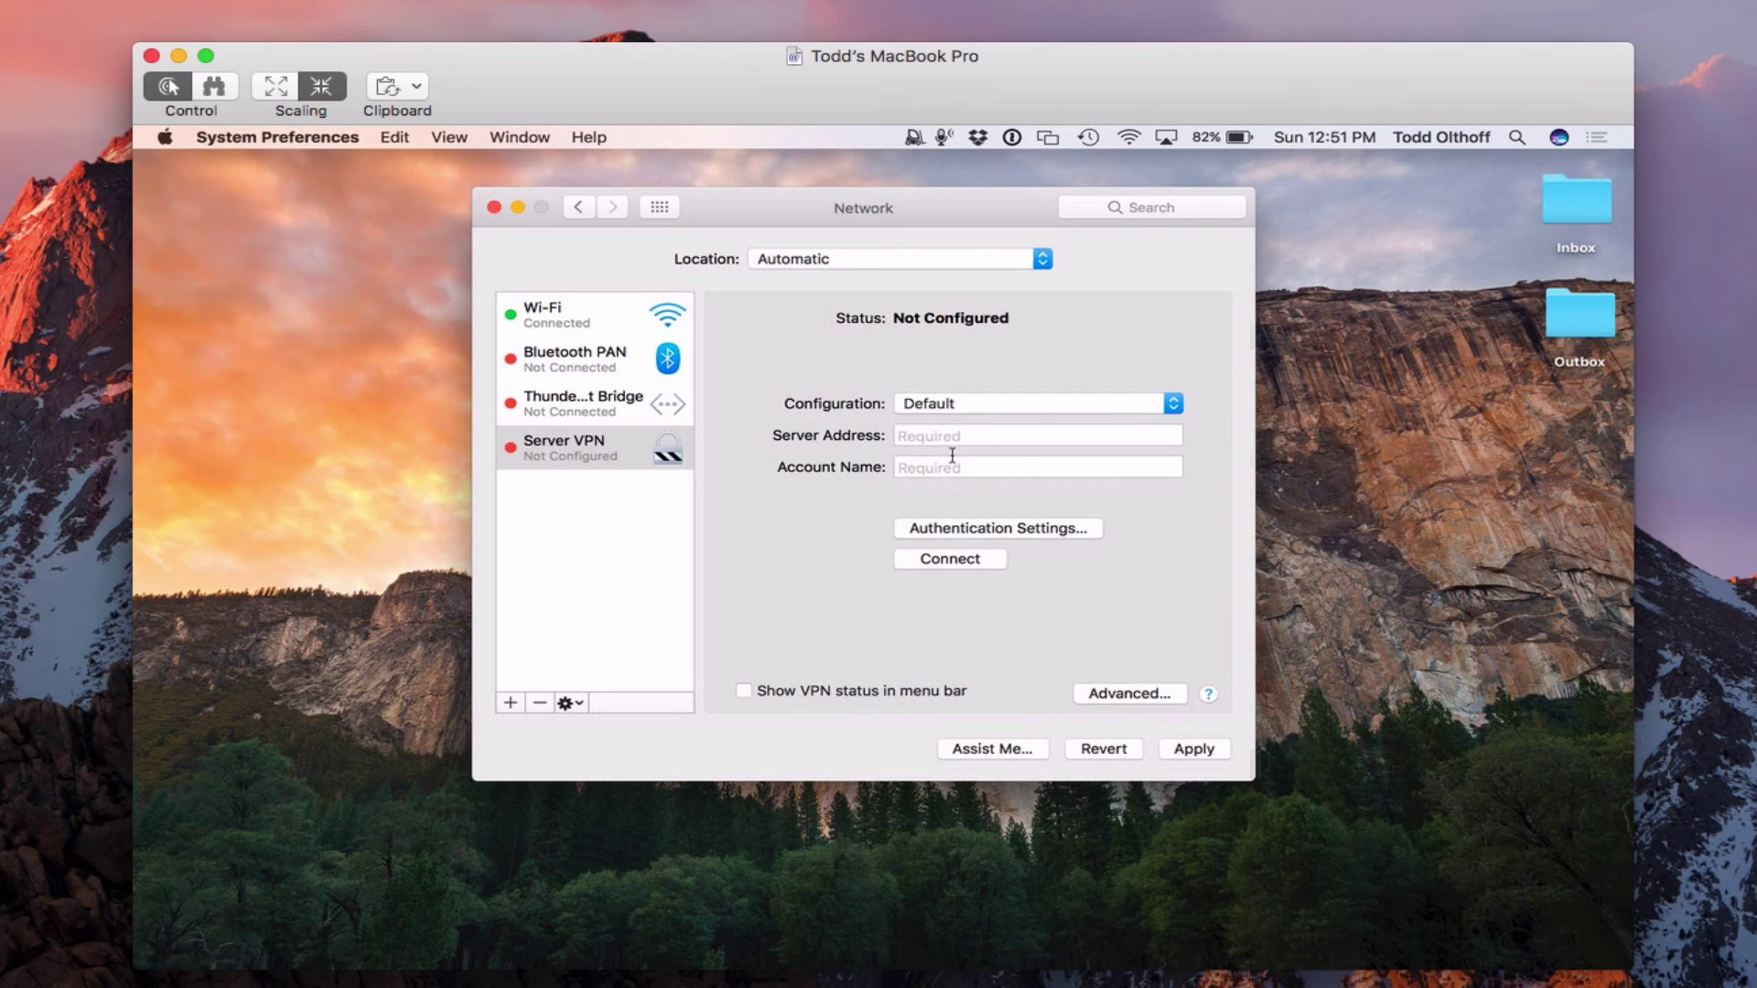
{"action": "left_click", "coordinate": [913, 434]}
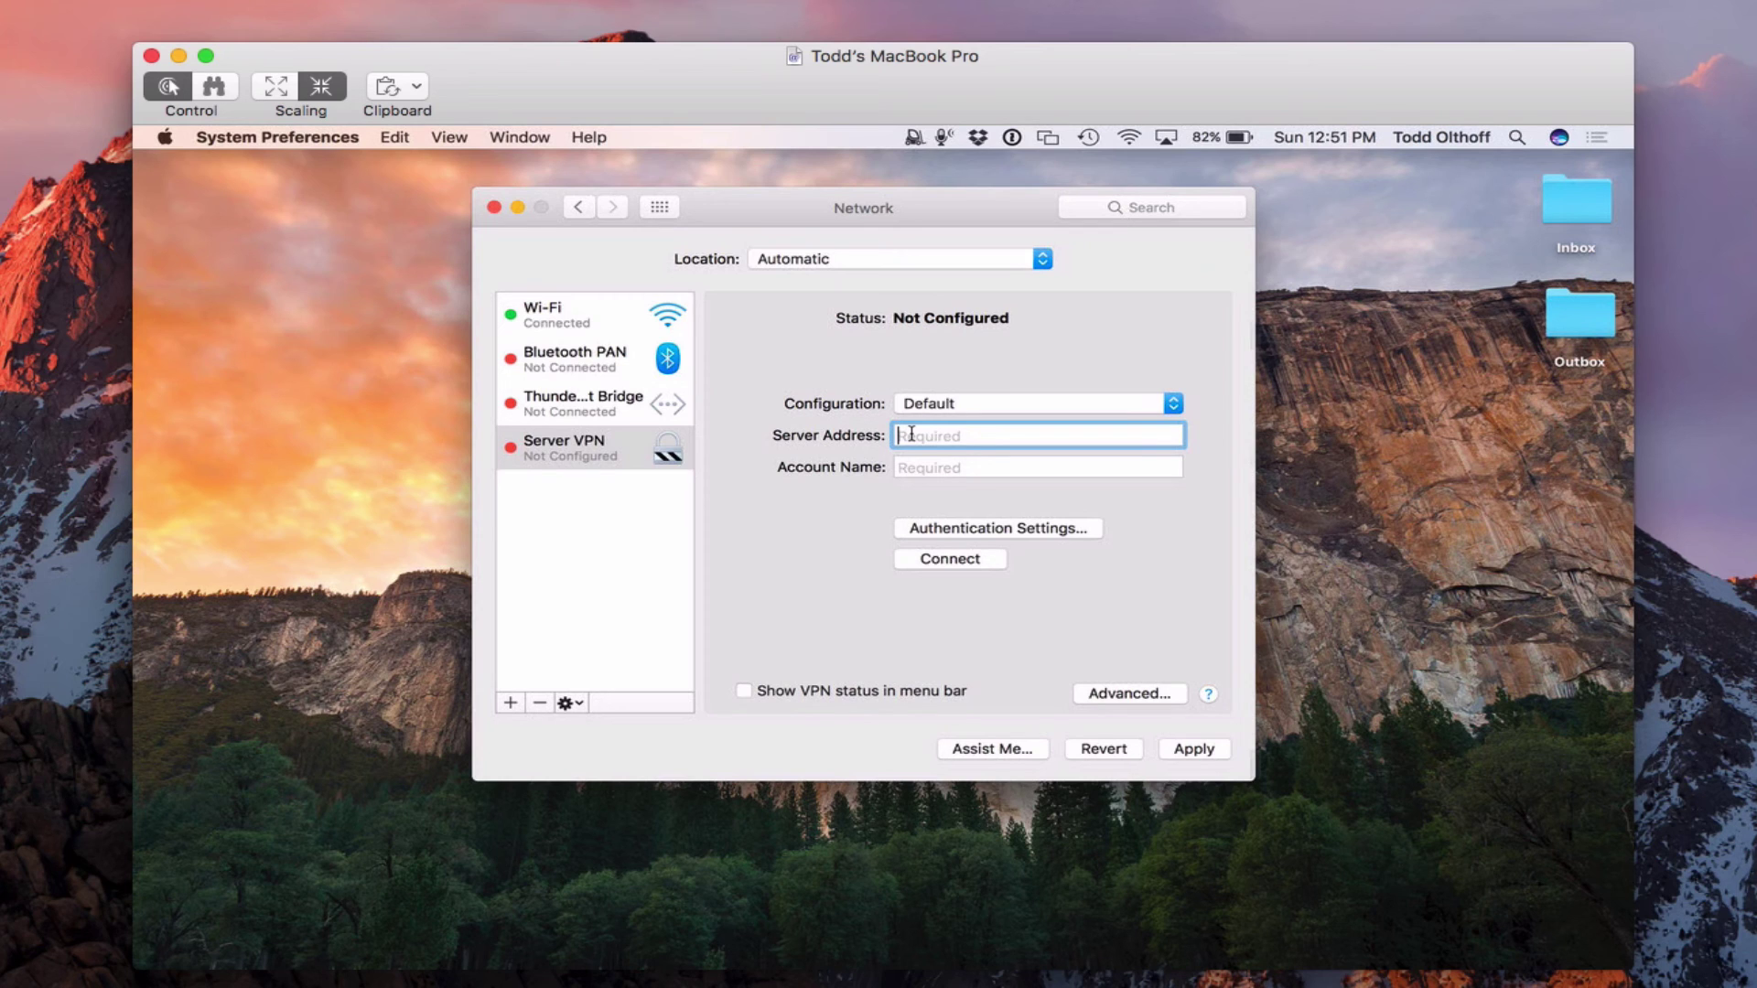
{"action": "key", "text": "super+v"}
{"action": "key", "text": "Tab"}
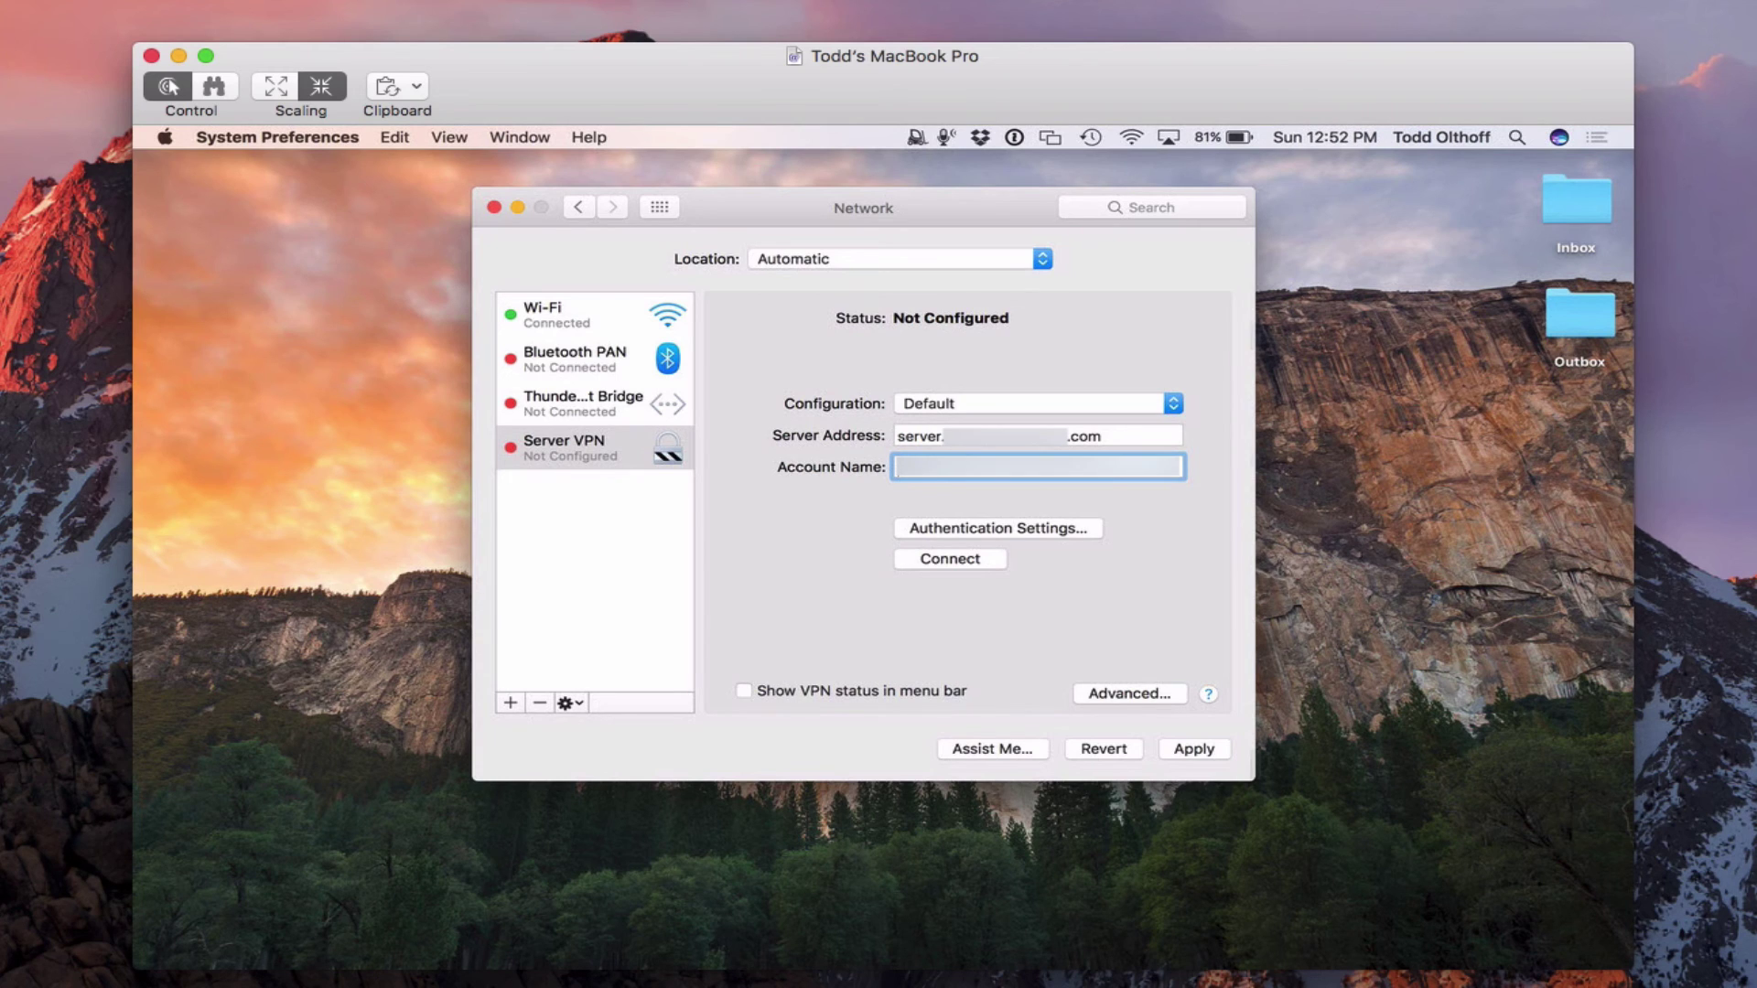
{"action": "type", "text": "todd"}
- Enter the user password and machine shared secret in Authentication Settings and confirm with OK
{"action": "left_click", "coordinate": [1021, 530]}
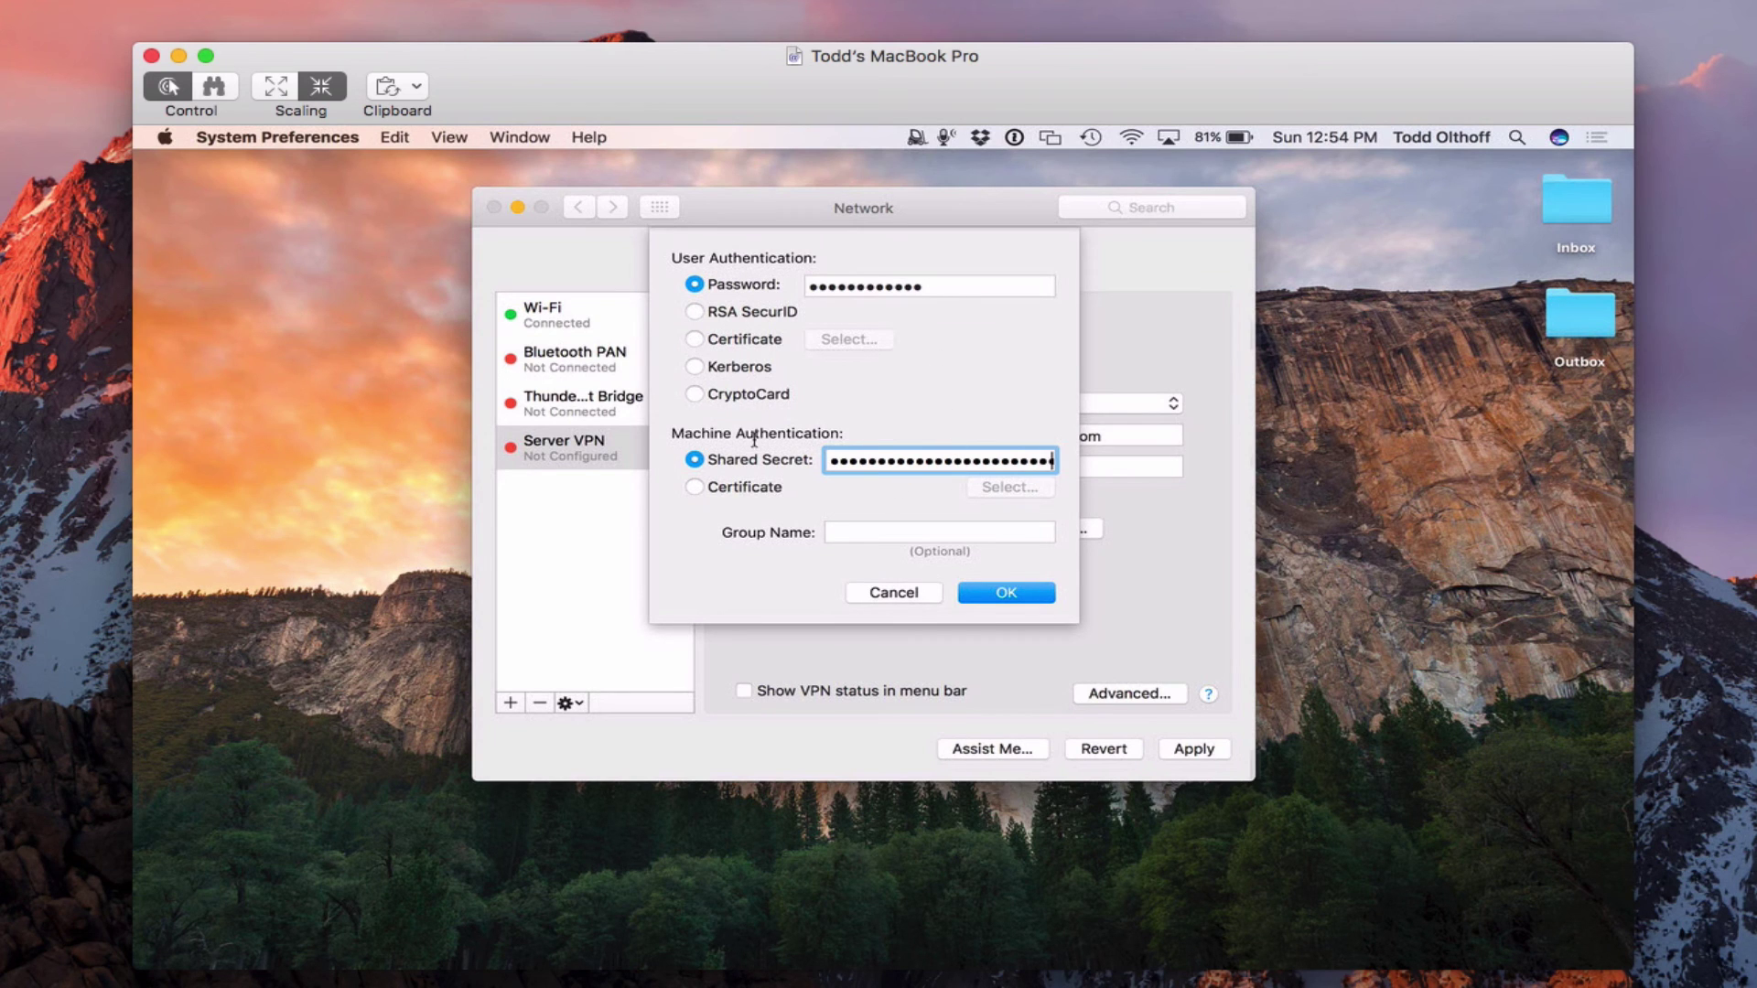
{"action": "left_click", "coordinate": [1040, 600]}
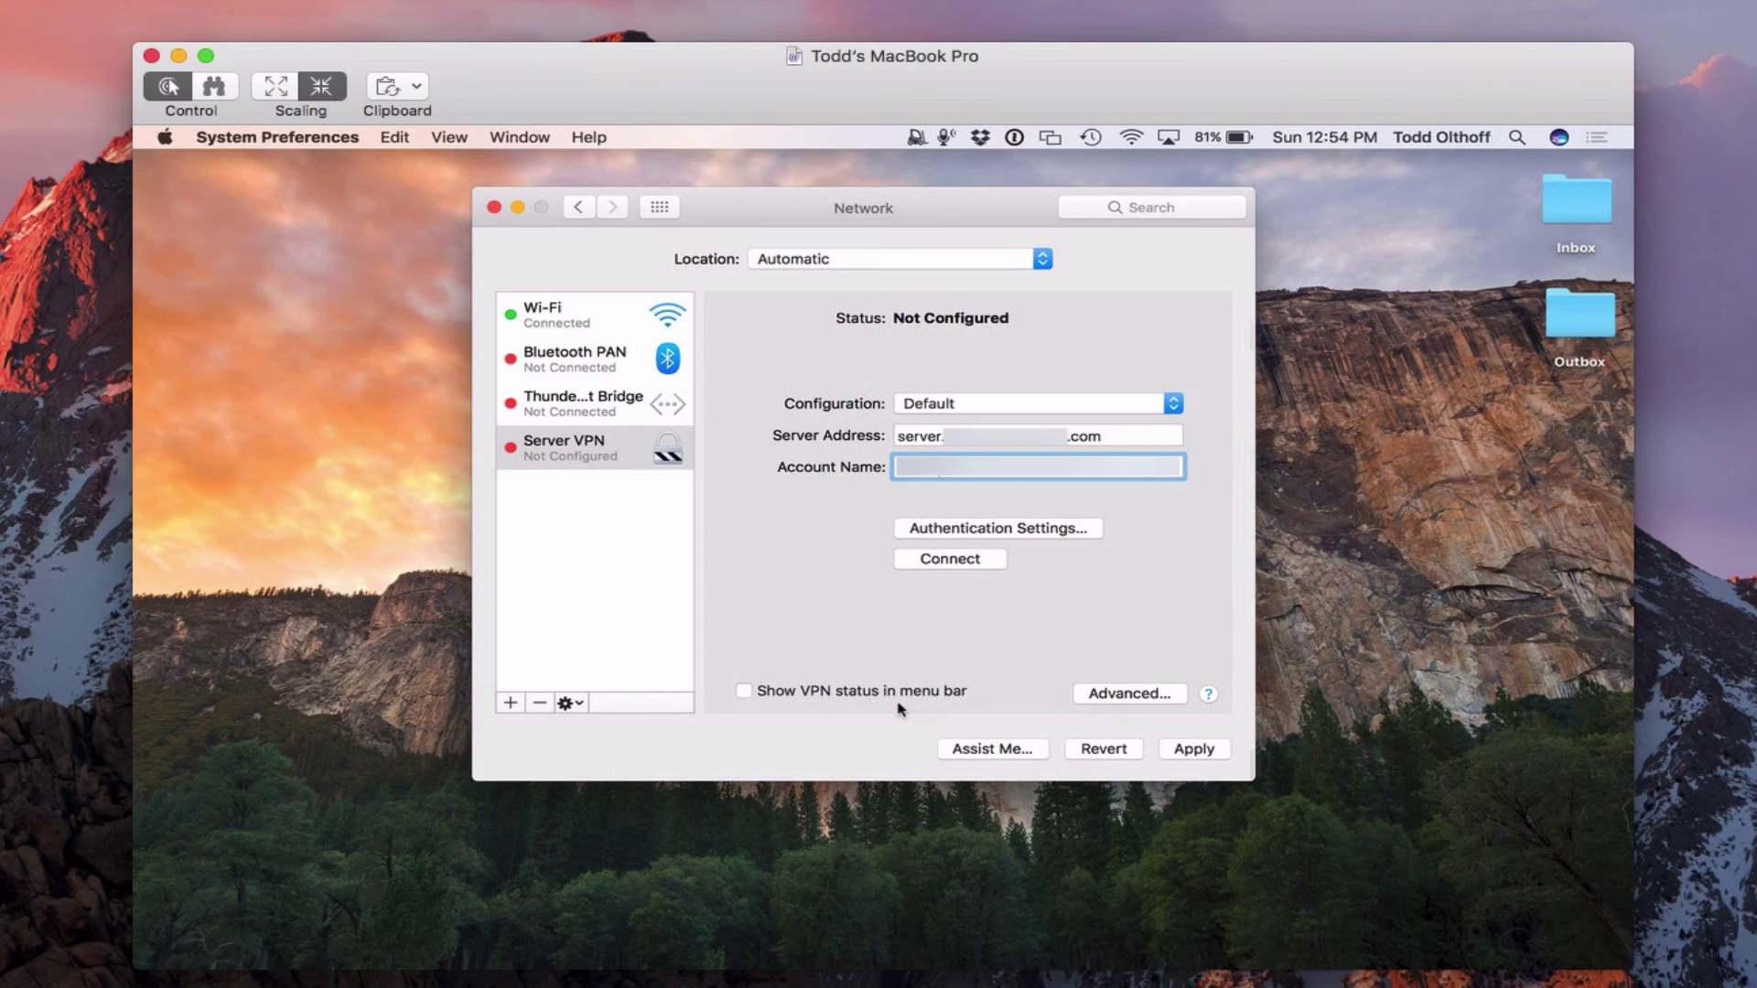
- Turn on the menu-bar VPN status and apply Server VPN's settings, which now read Not Connected
{"action": "left_click", "coordinate": [745, 692]}
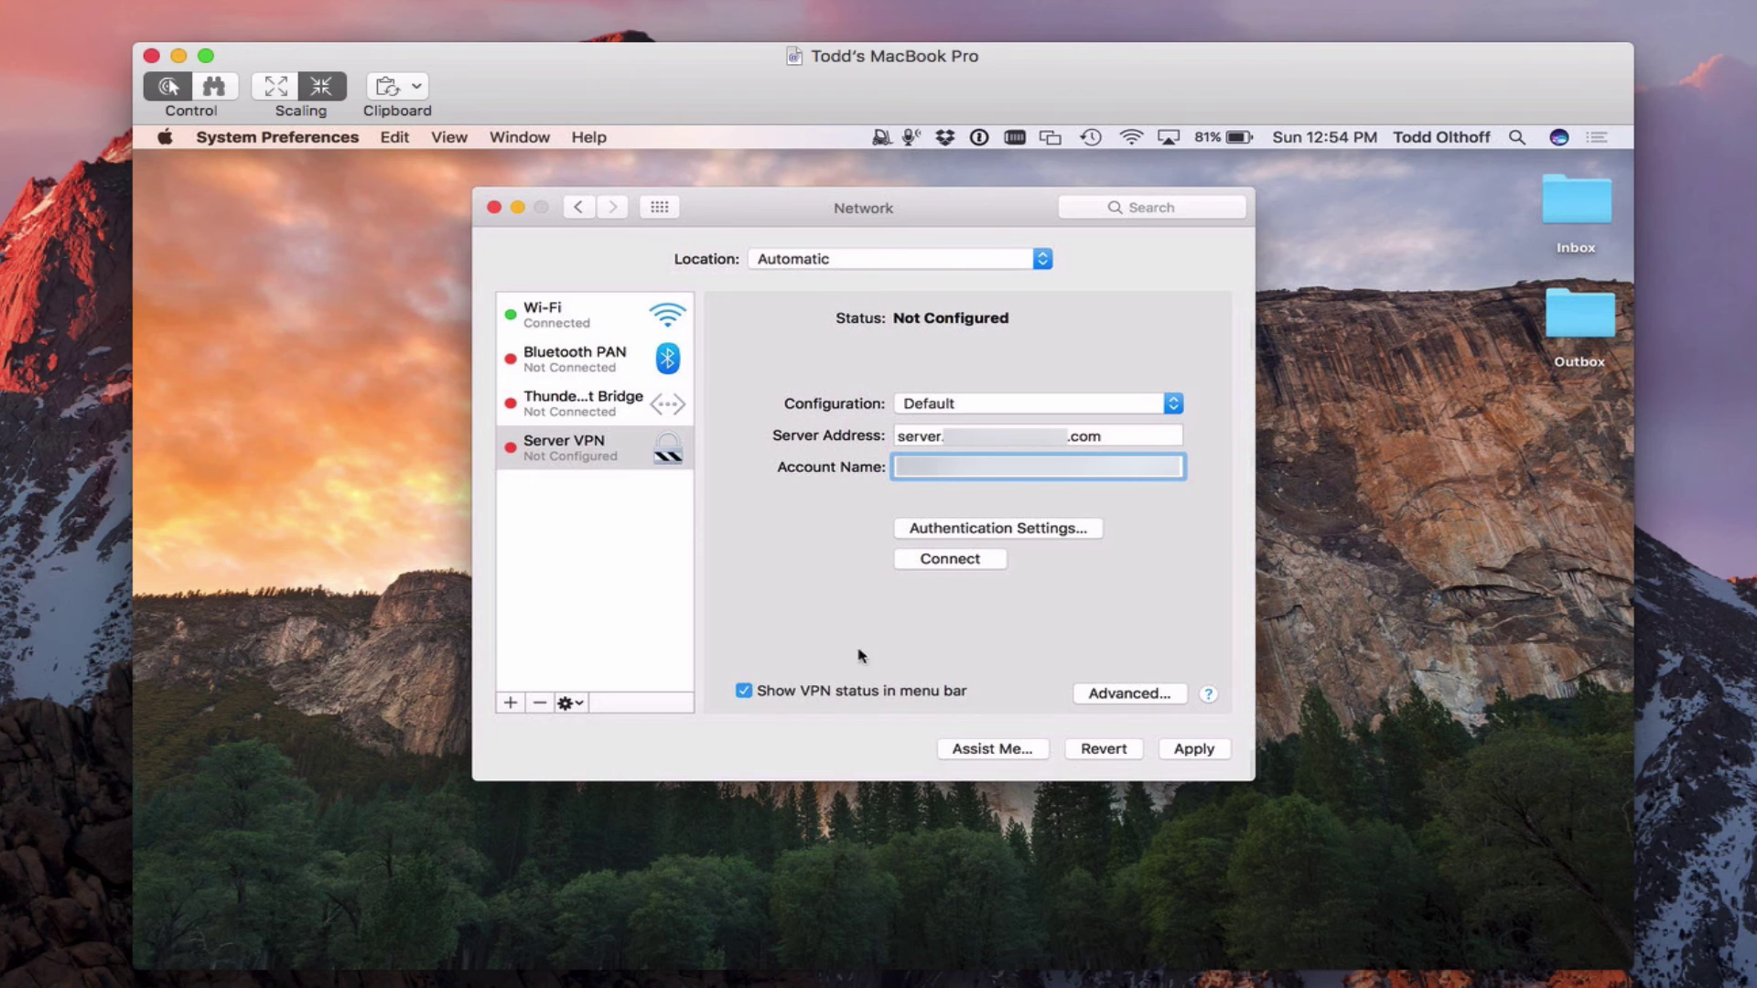
{"action": "left_click", "coordinate": [1014, 138]}
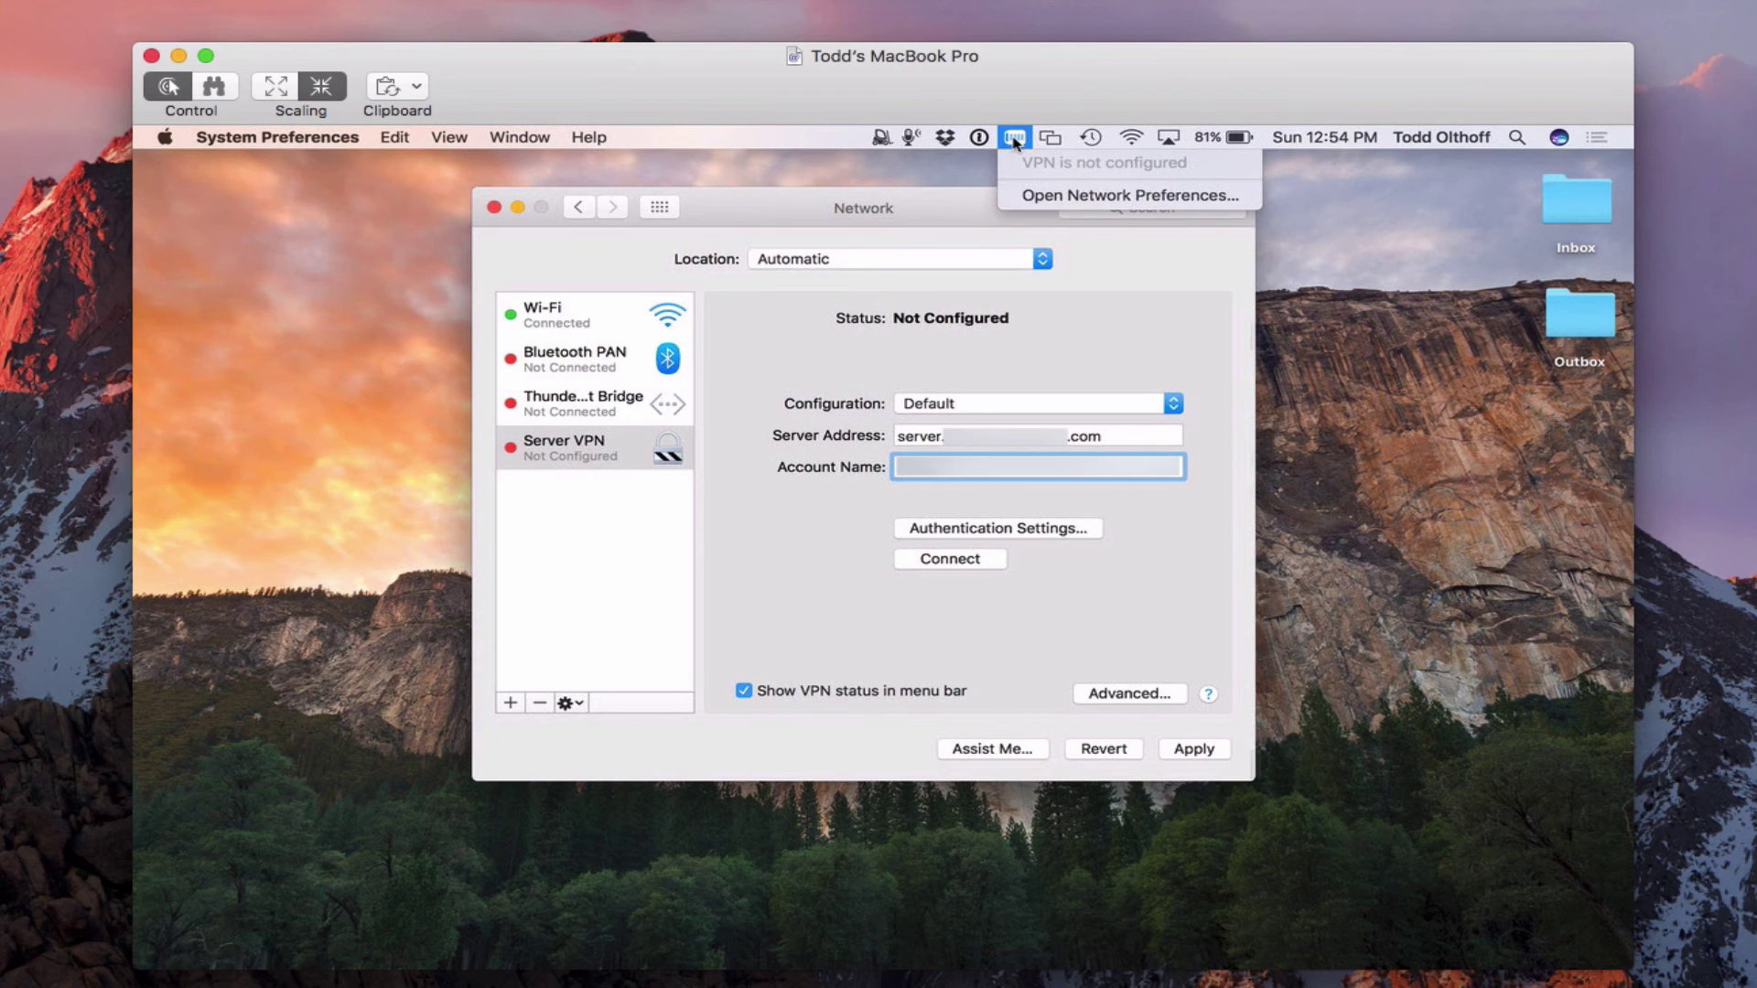
{"action": "left_click", "coordinate": [1014, 139]}
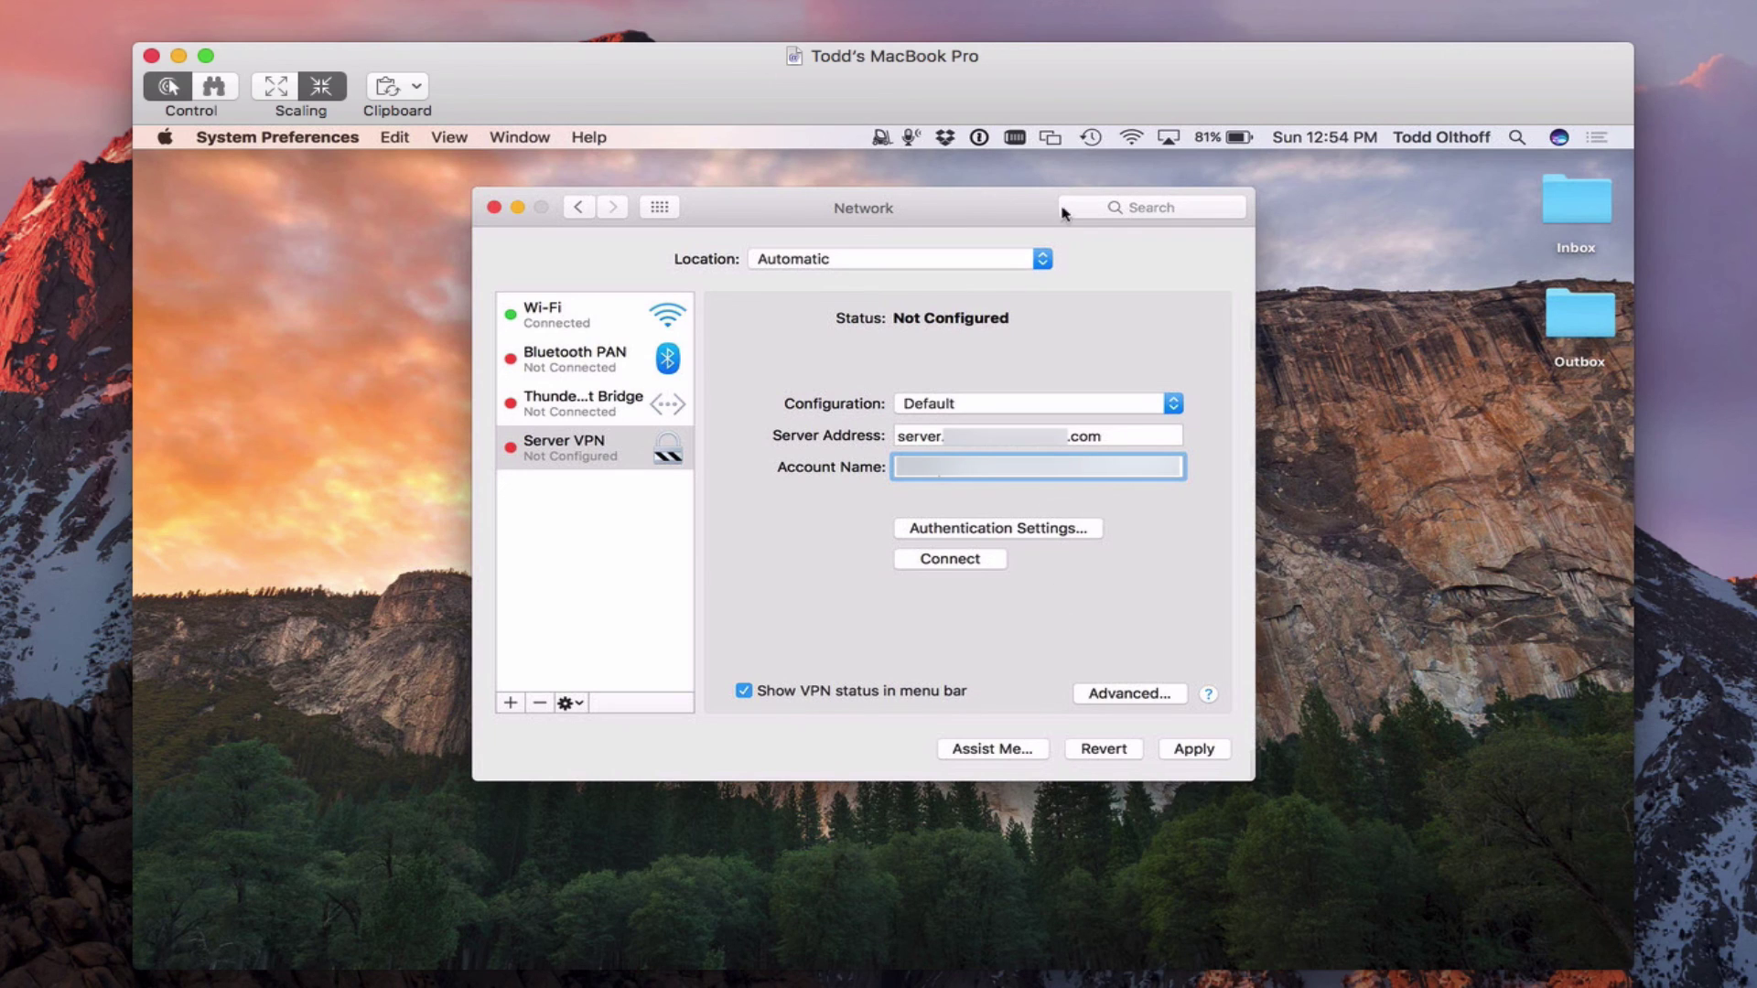
{"action": "left_click", "coordinate": [1210, 750]}
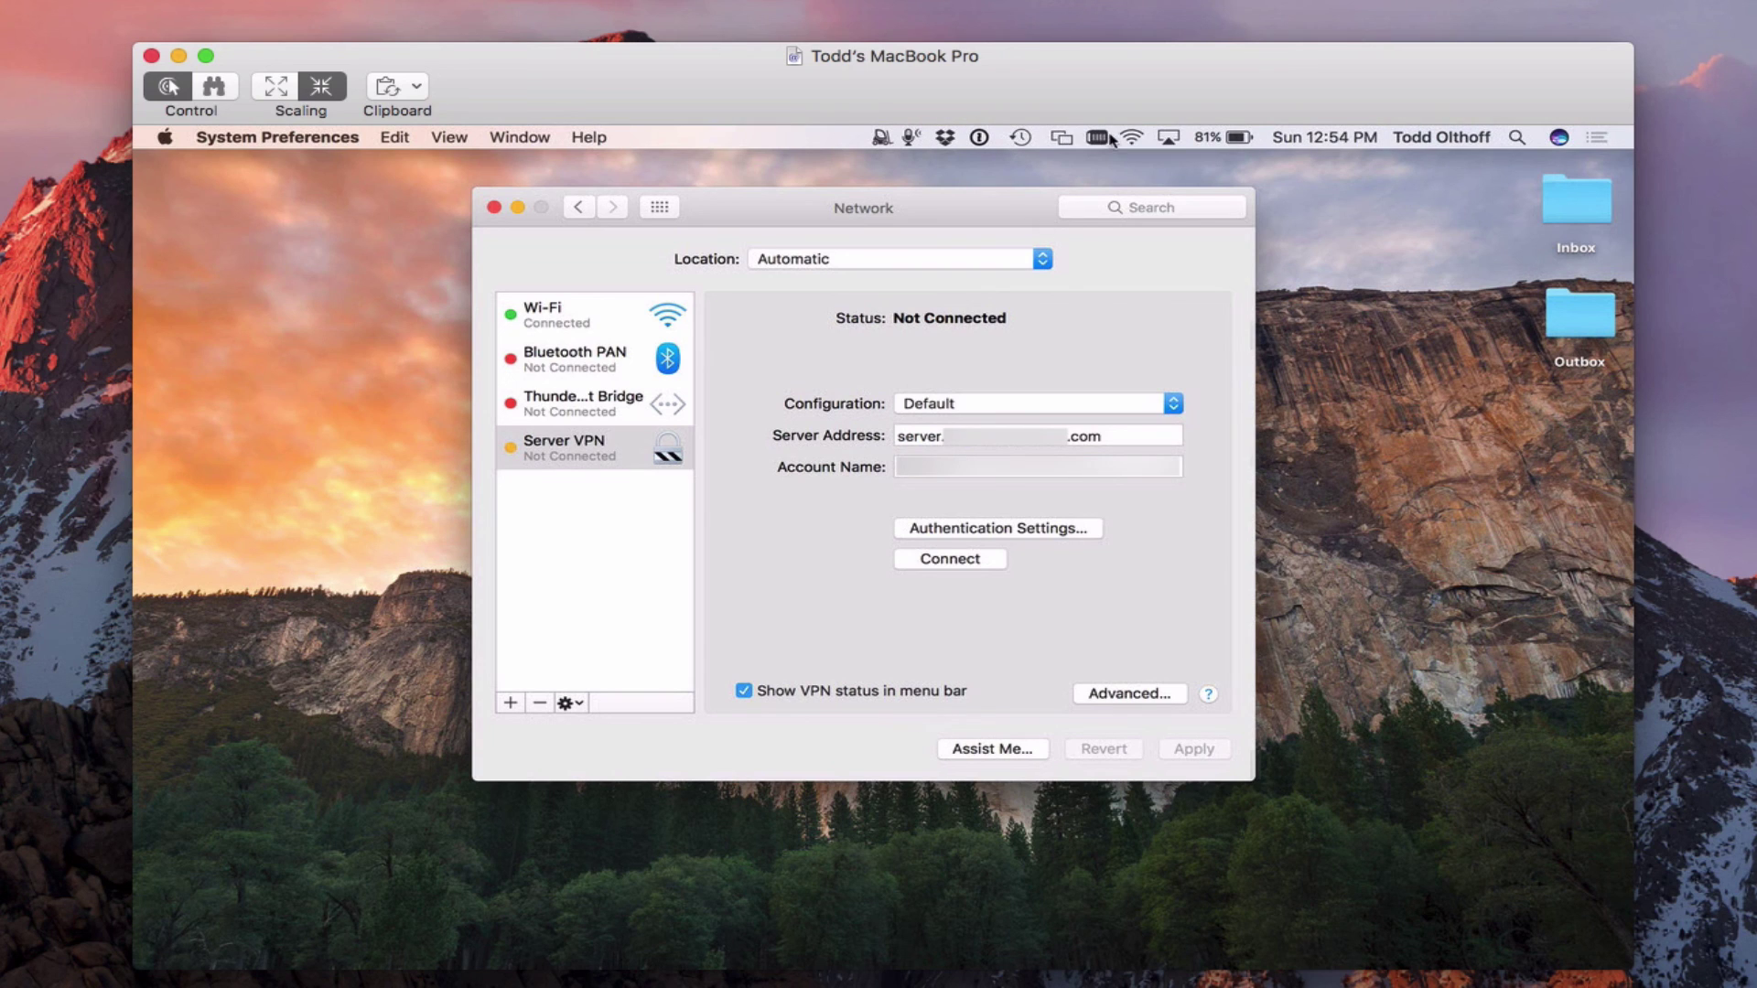
{"action": "left_click", "coordinate": [1101, 137]}
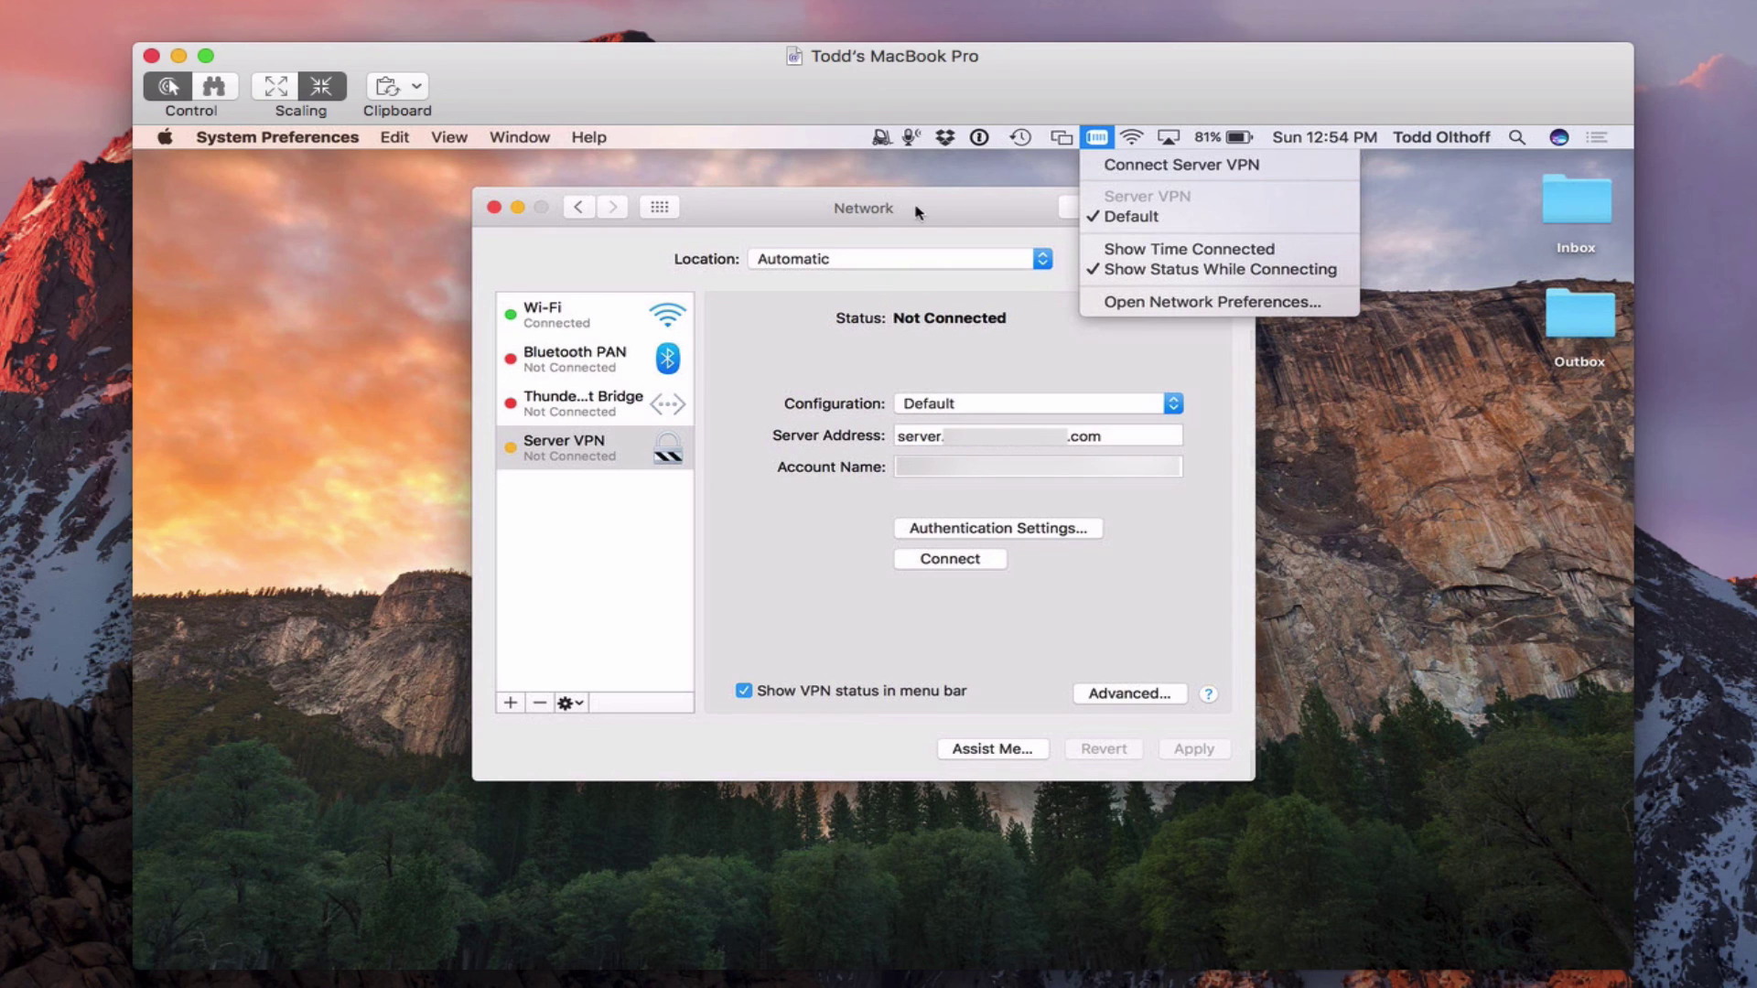
{"action": "left_click", "coordinate": [962, 212]}
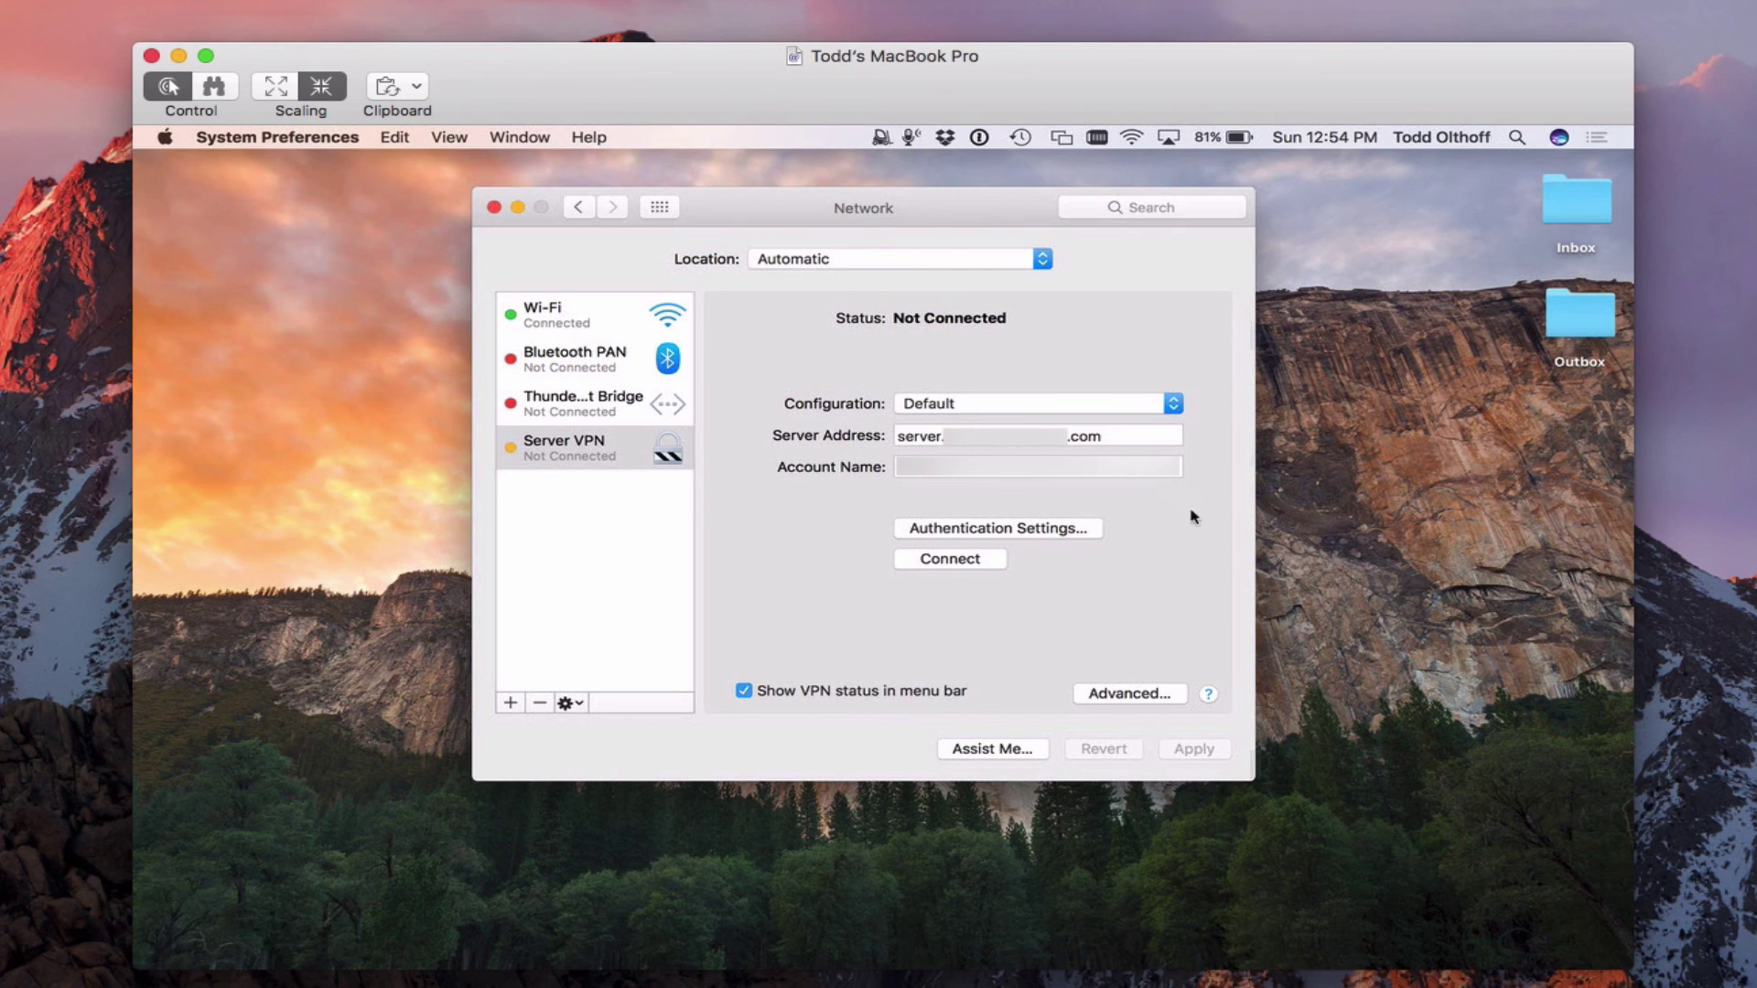
- Connect Server VPN, which gets IP 192.168.7.230, then disconnect it from the menu-bar menu
{"action": "left_click", "coordinate": [957, 560]}
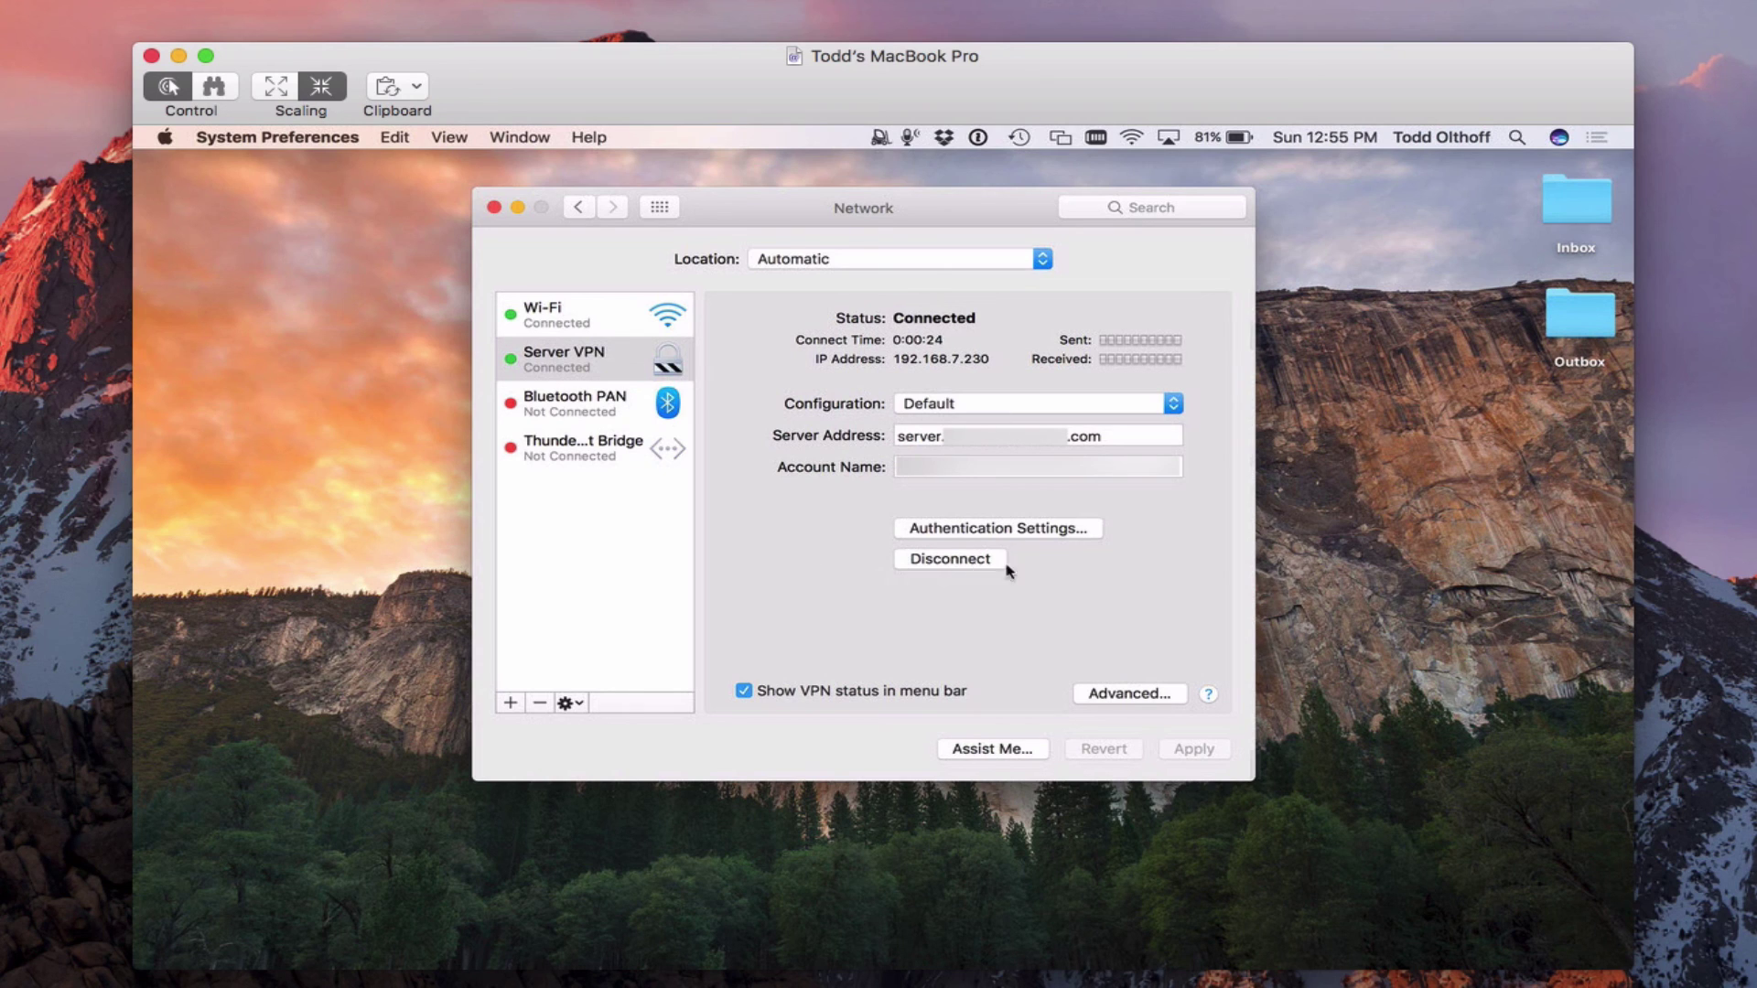
{"action": "left_click", "coordinate": [1093, 139]}
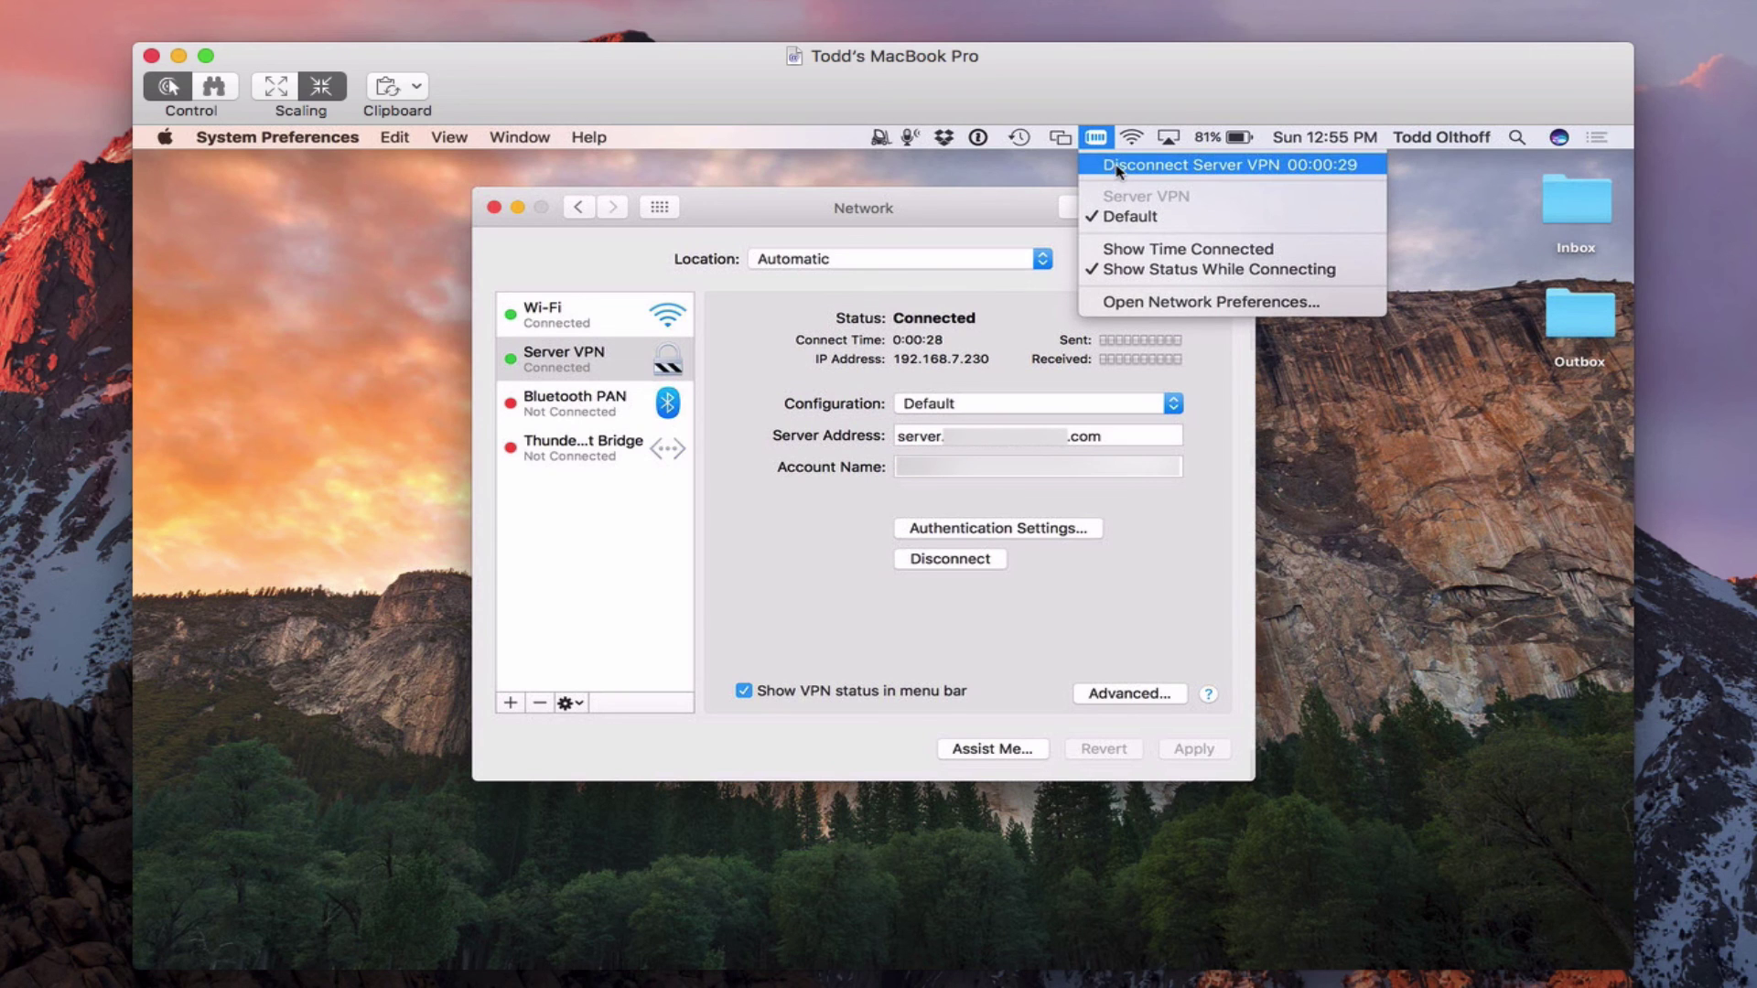
{"action": "left_click", "coordinate": [1118, 167]}
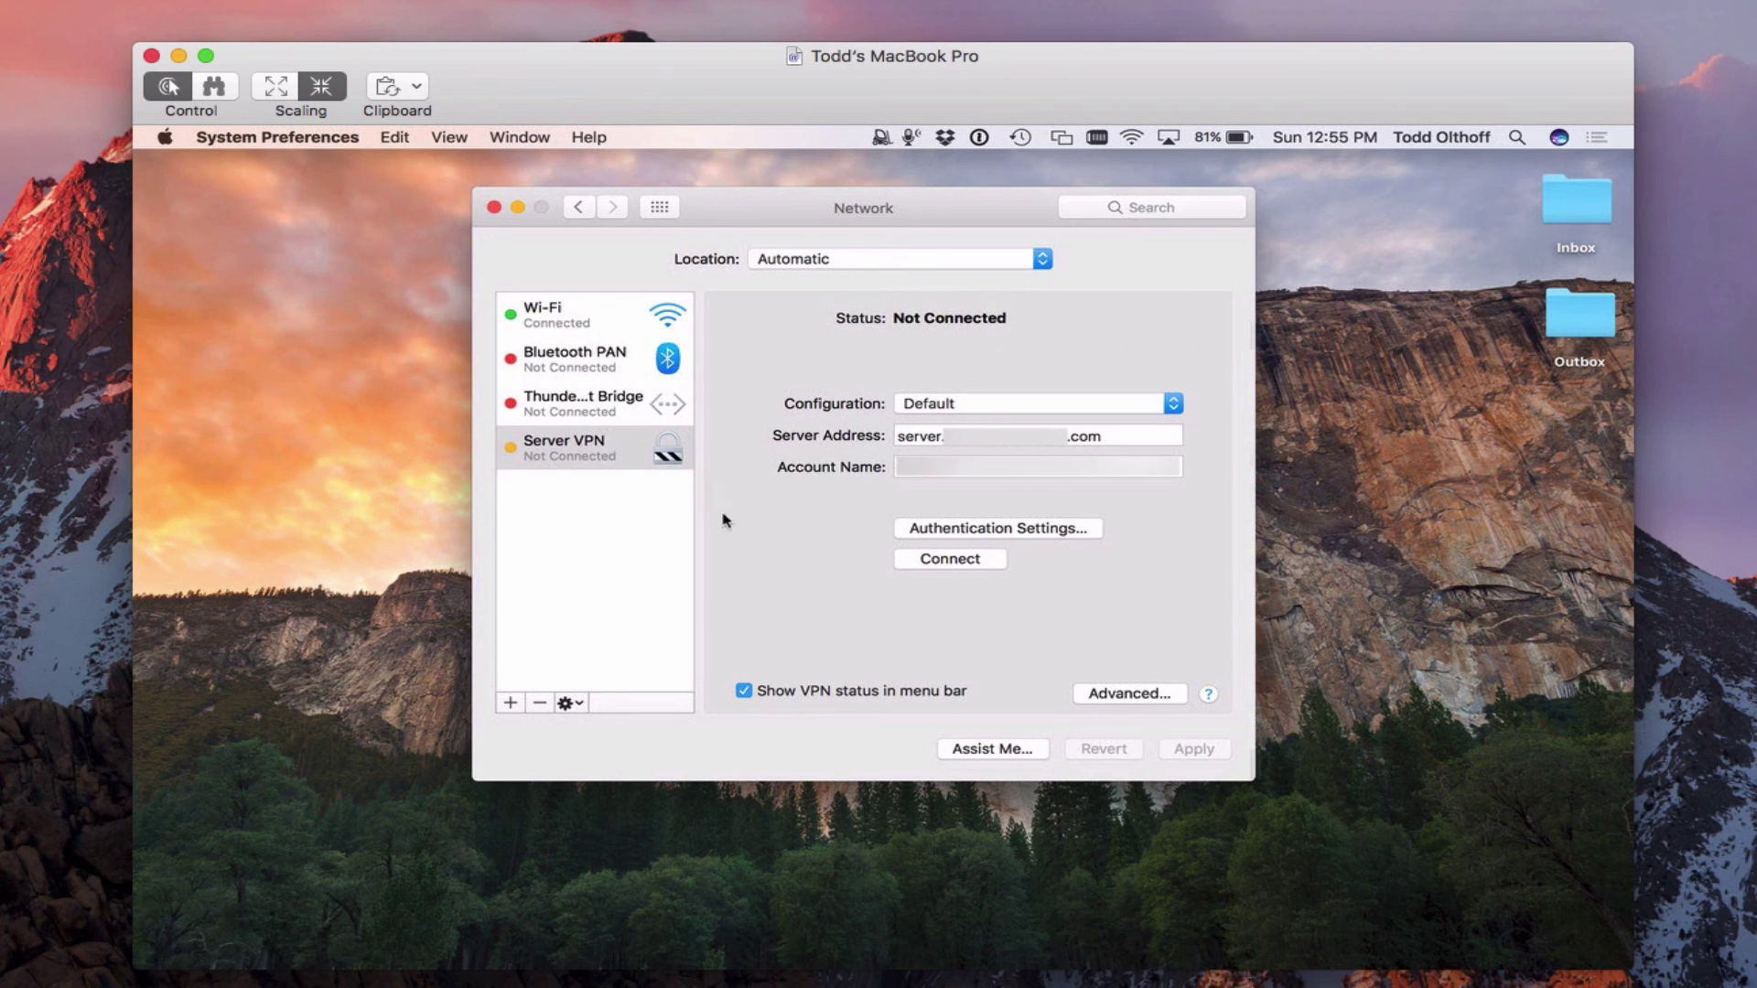